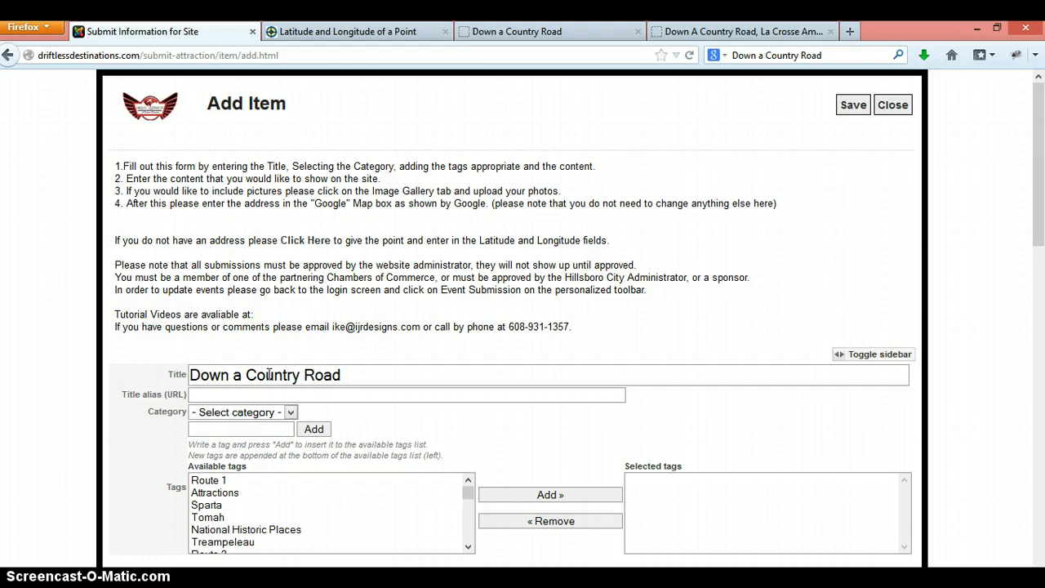
Step: Set the new item's category to Attractions
left_click(224, 413)
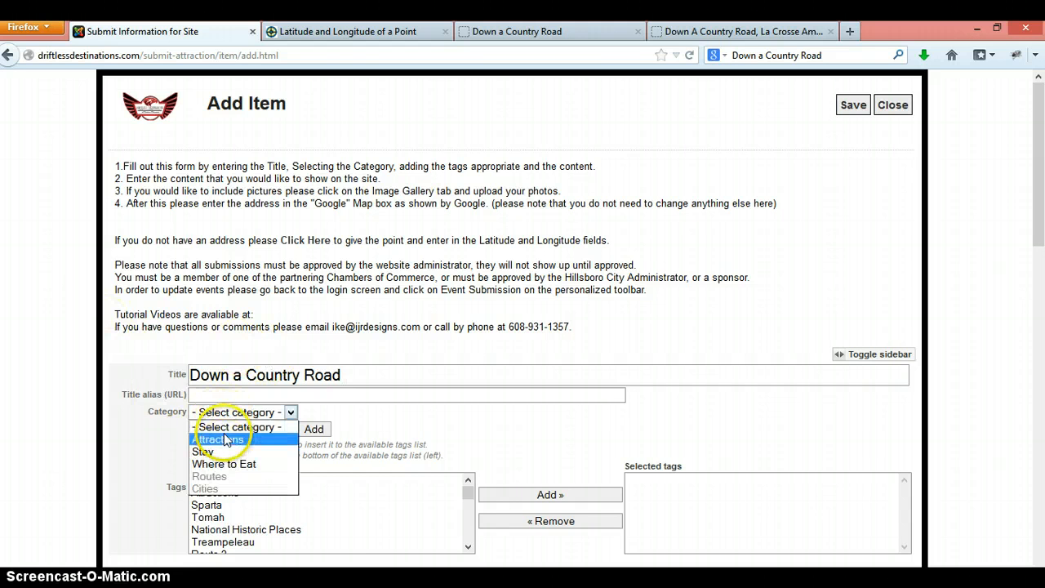
left_click(227, 440)
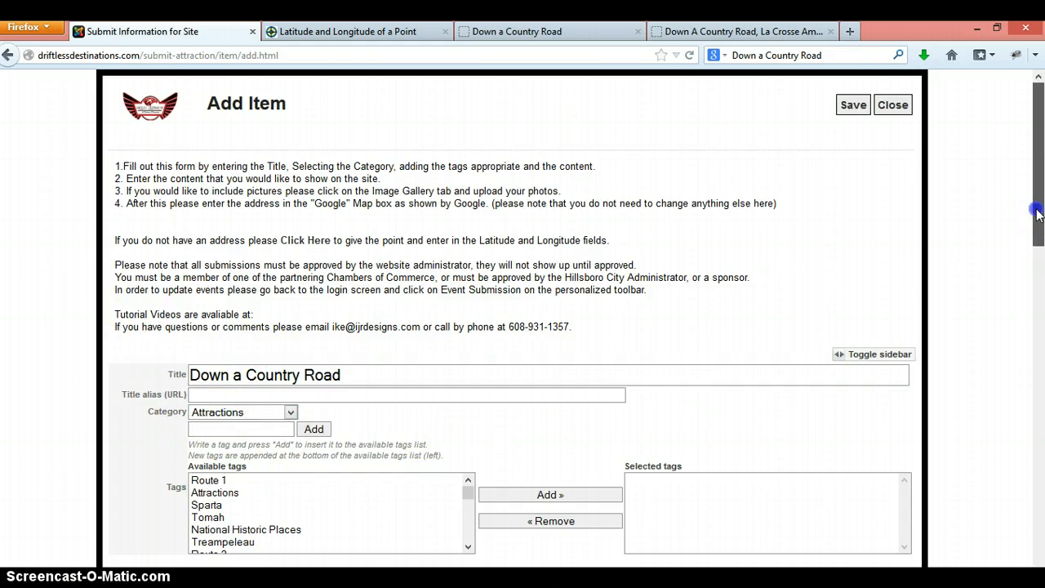
Step: Copy the full tour description, through the appointment contact line, from the published Down a Country Road attraction page
left_click_drag(1036, 214, 1034, 367)
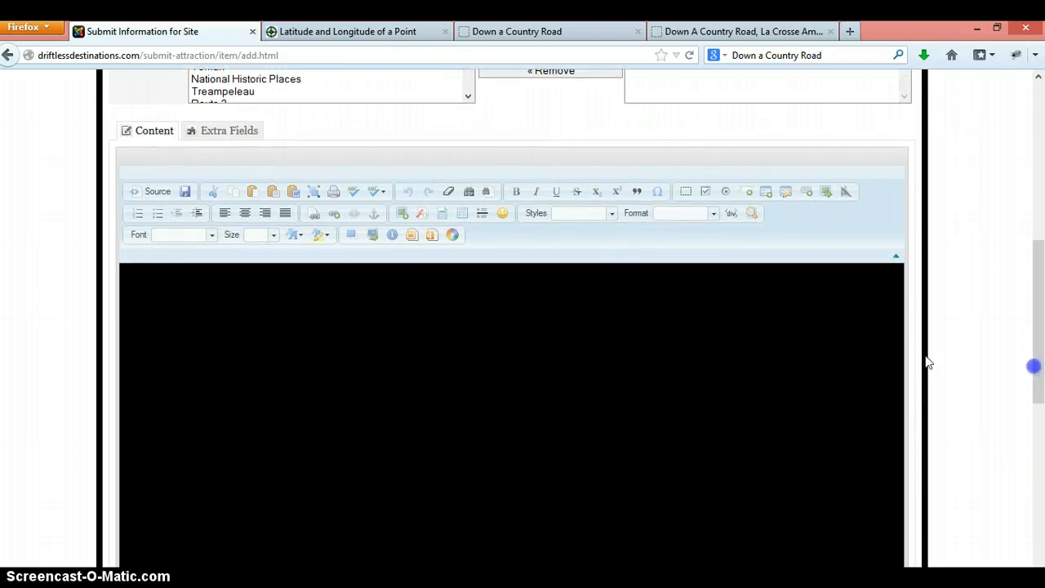
left_click(511, 355)
left_click(527, 33)
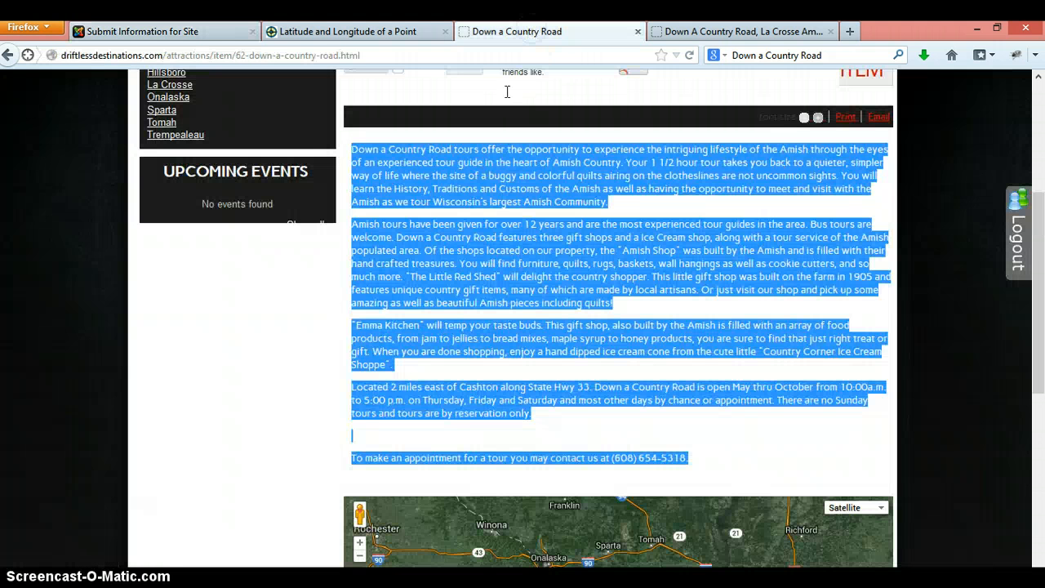
left_click(475, 222)
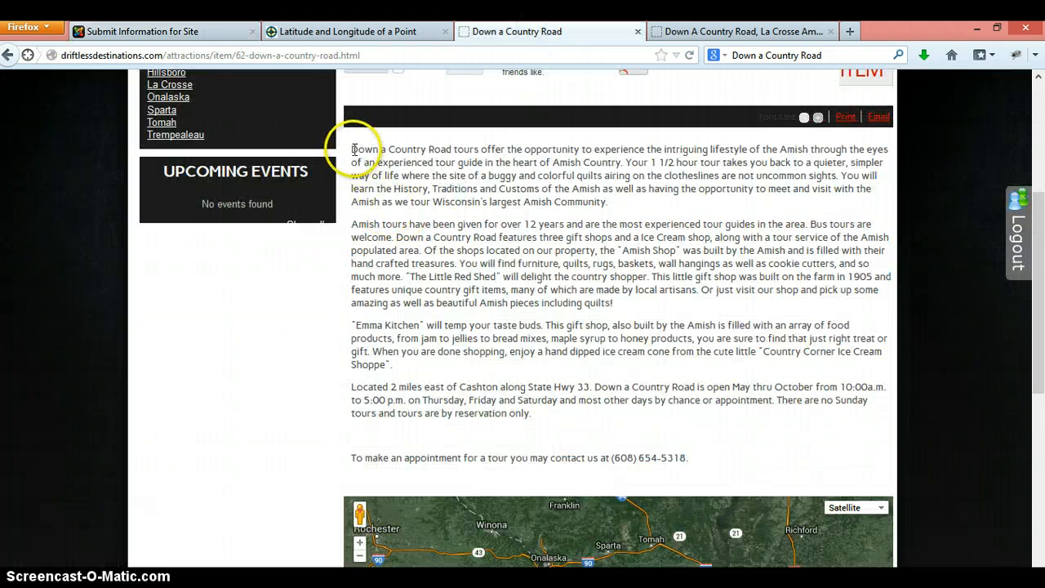
left_click_drag(351, 149, 709, 460)
key("ctrl+c")
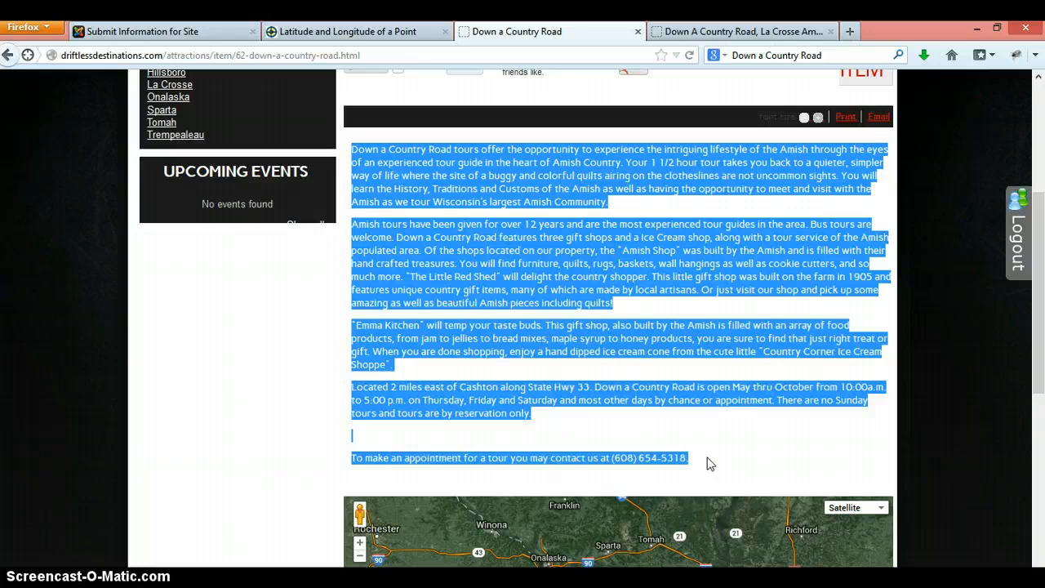
Step: Paste the description into the new item's content editor and add blank lines before the "Amish tours" and "Emma Kitchen" paragraphs
left_click(210, 34)
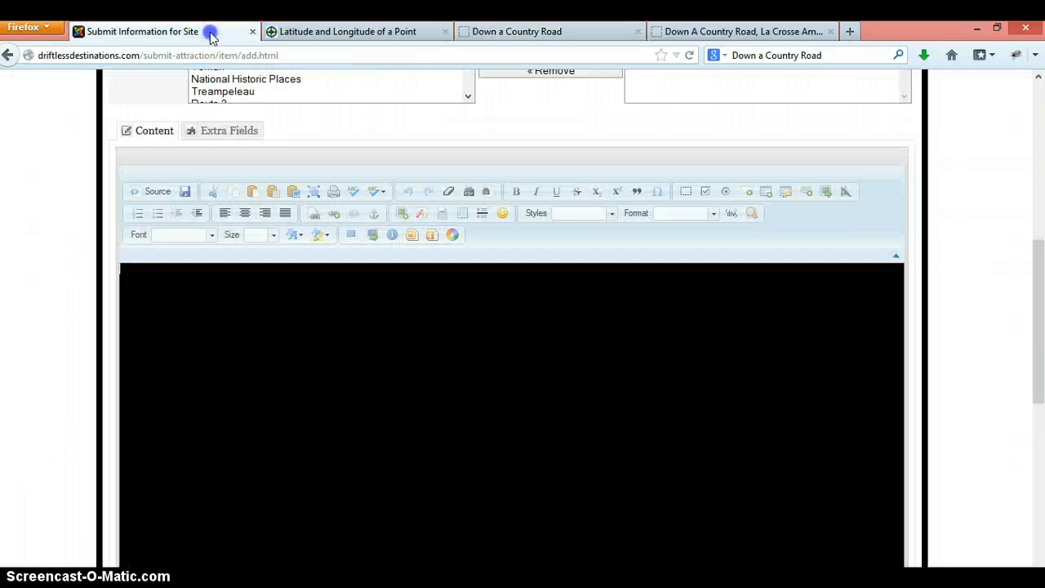
left_click(193, 288)
key("ctrl+v")
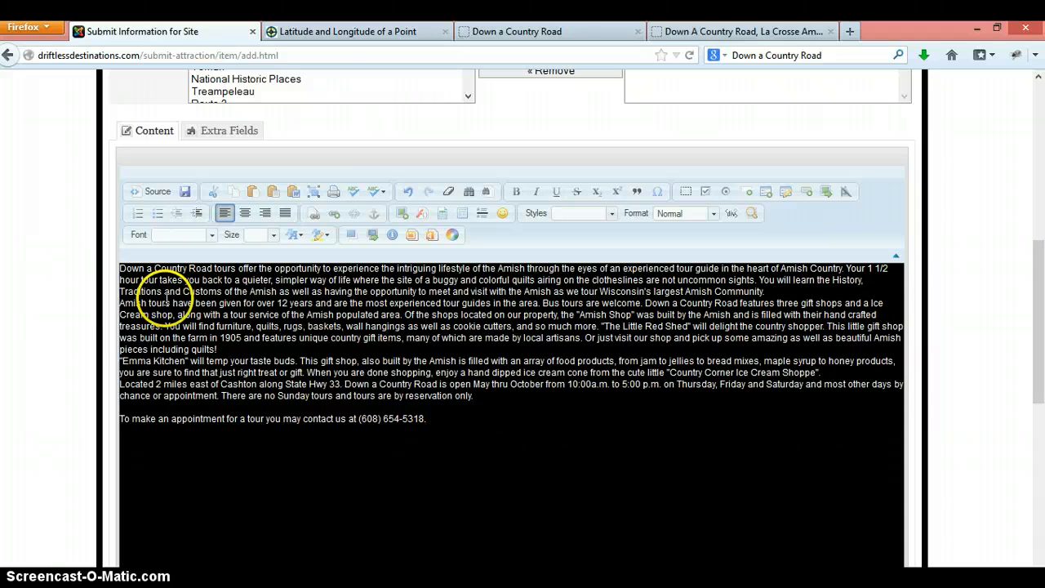
key("Return")
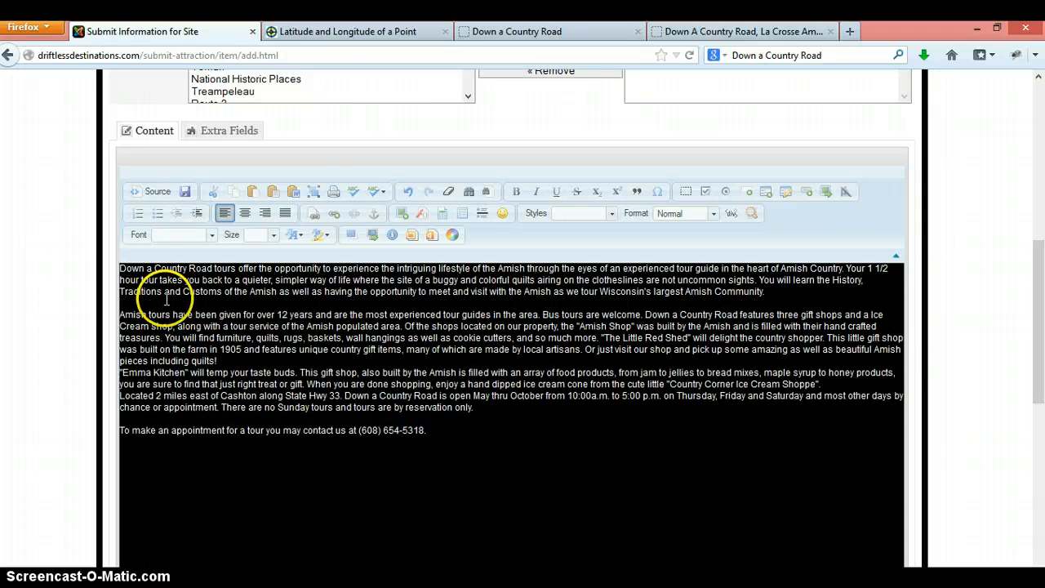
key("Return")
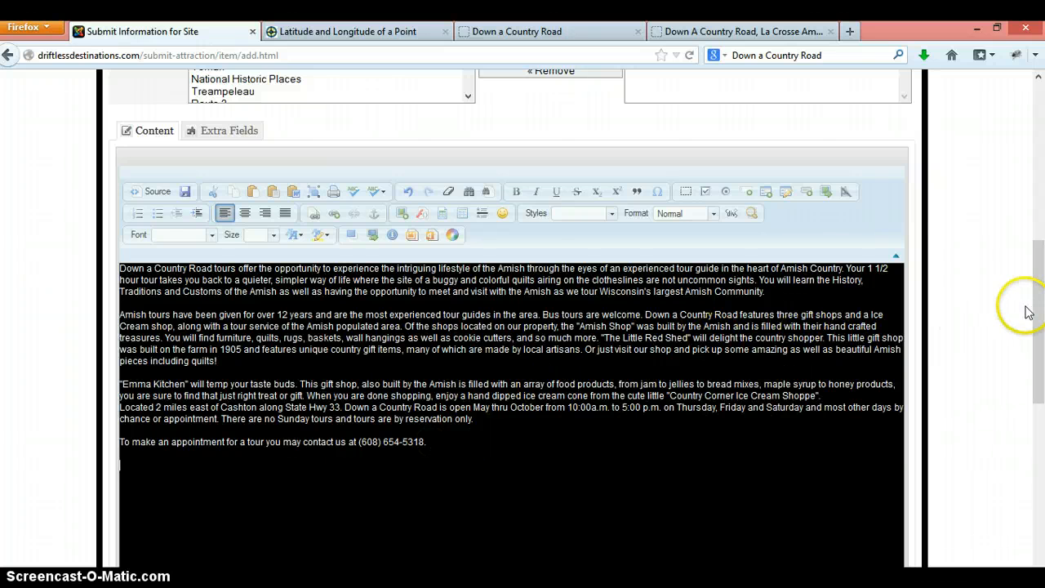
Step: Create a new Simple Image Gallery Pro gallery with the folder name "Down a Country Road"
left_click_drag(1035, 311, 1031, 357)
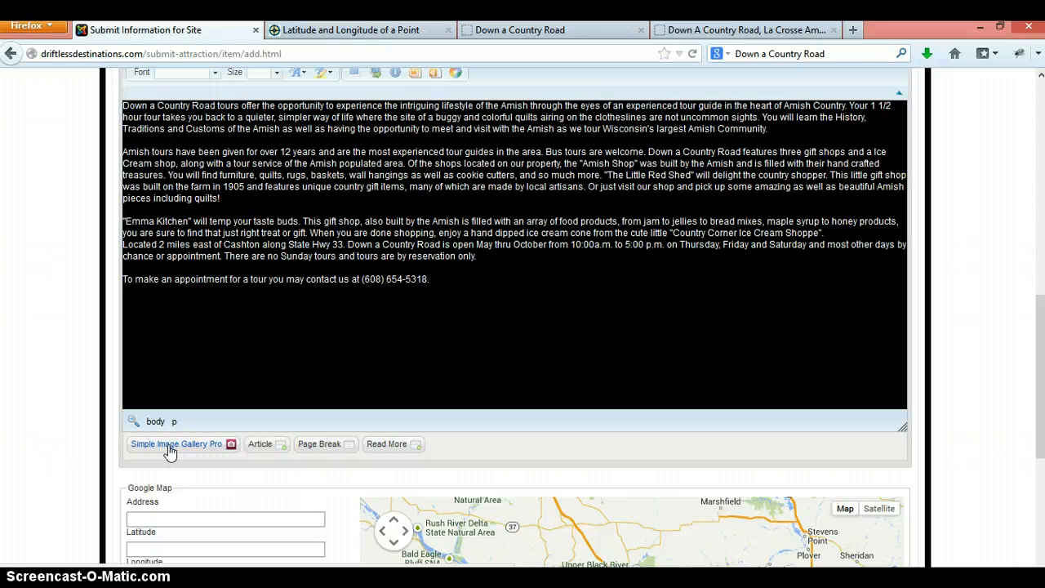
left_click(169, 449)
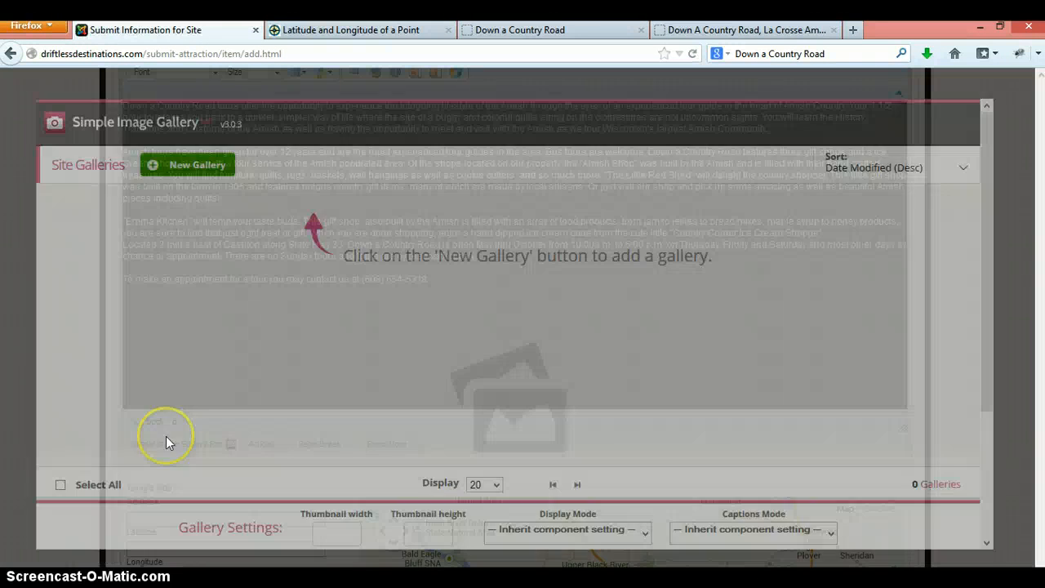
left_click(208, 166)
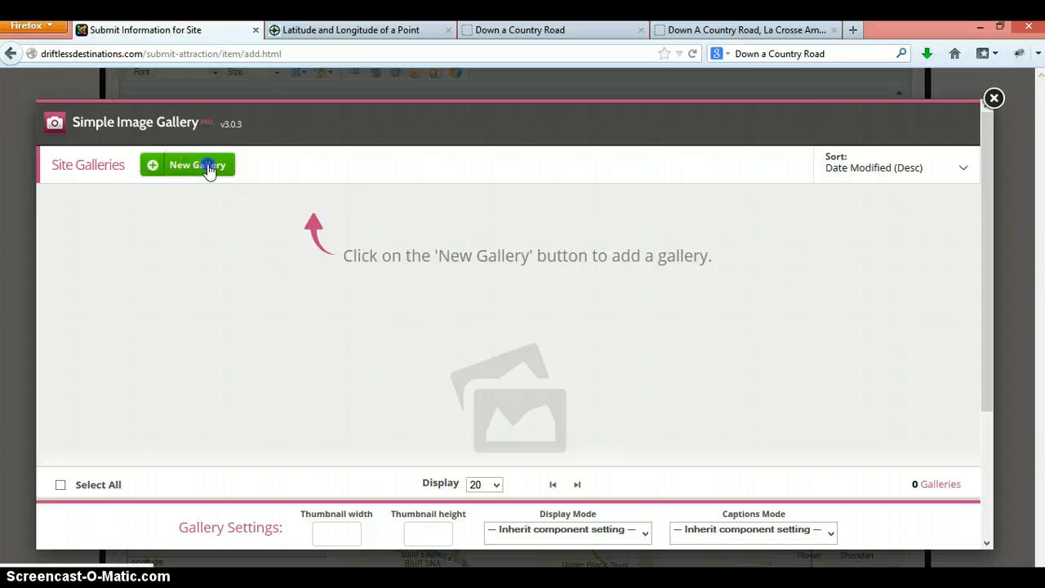
left_click(368, 191)
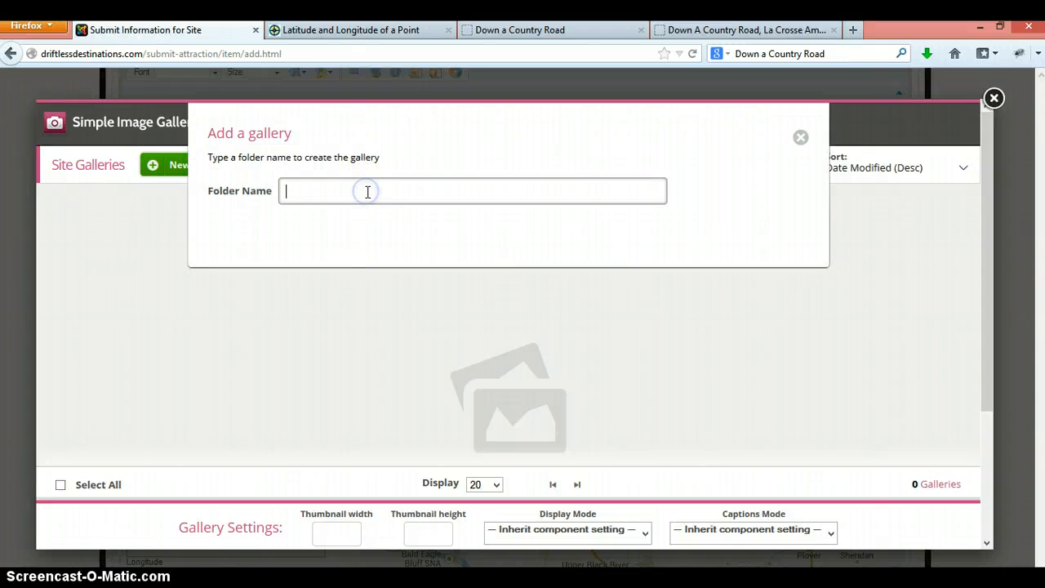
type("Down a Country Road")
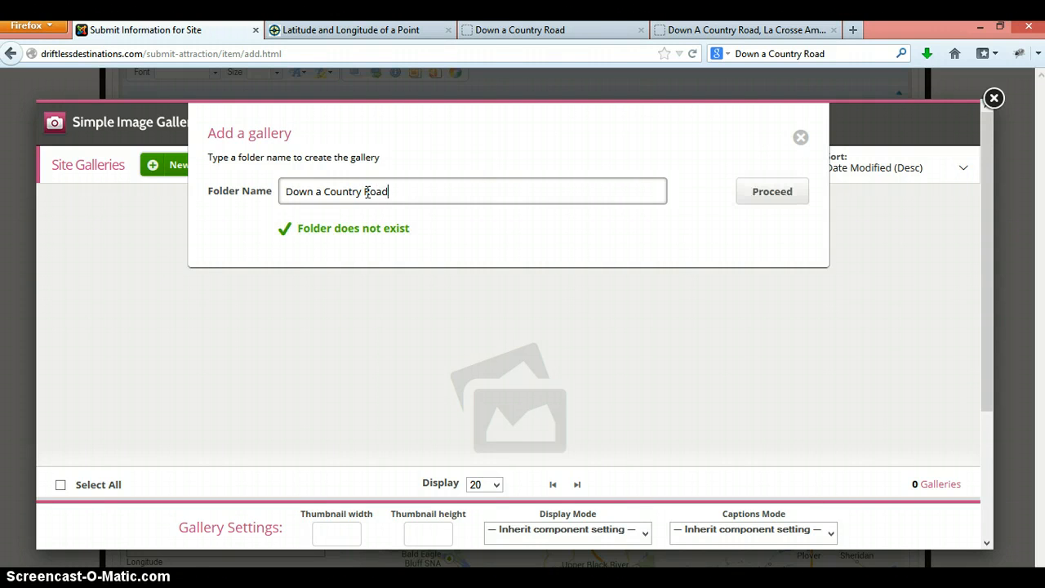
left_click(786, 196)
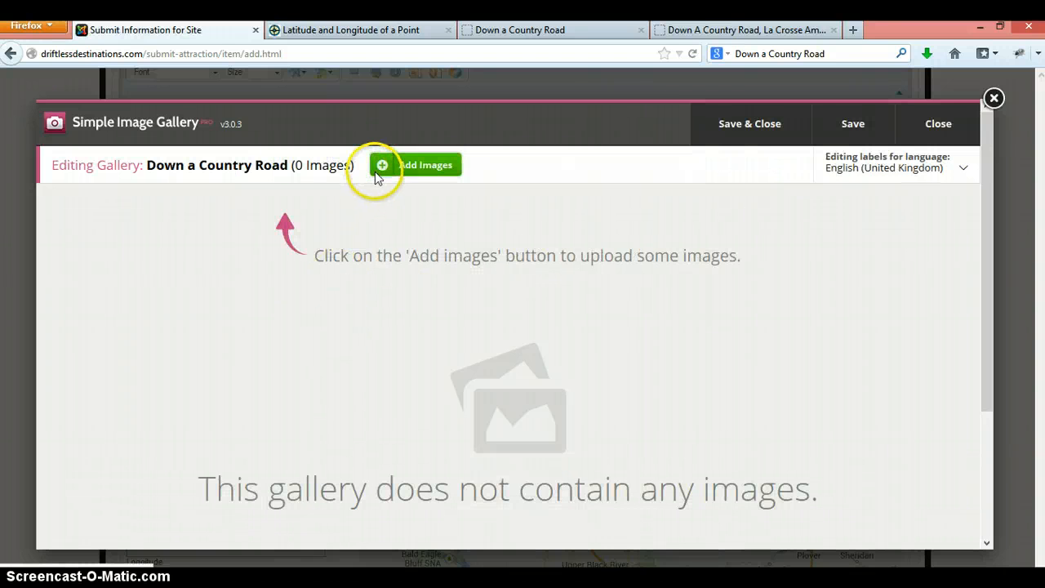
Step: Upload IMG_9576.JPG from the Down a Country Road Sparta Ambassadors folder to the gallery and close the upload dialog
left_click(420, 169)
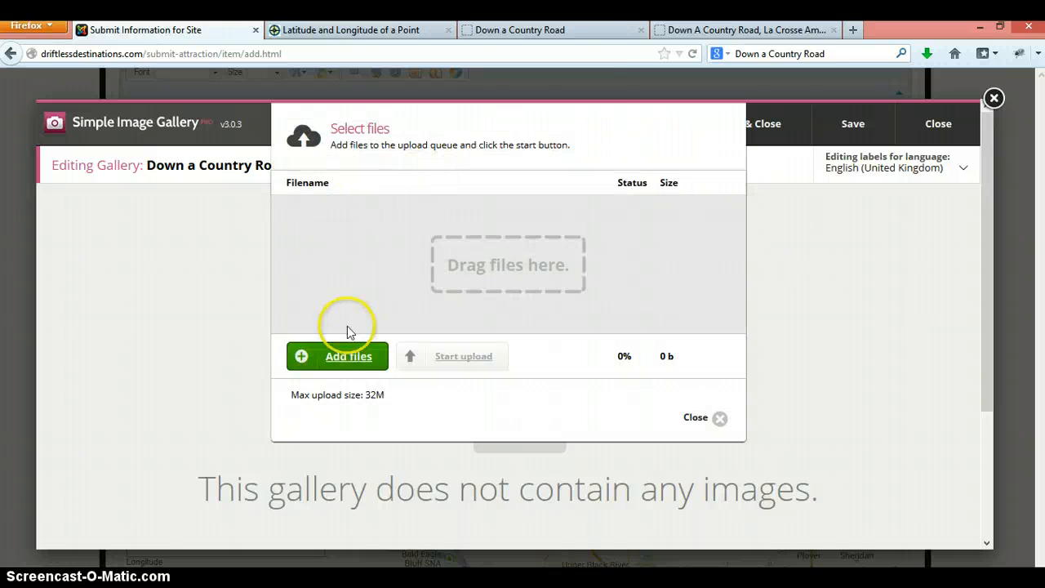
left_click(347, 354)
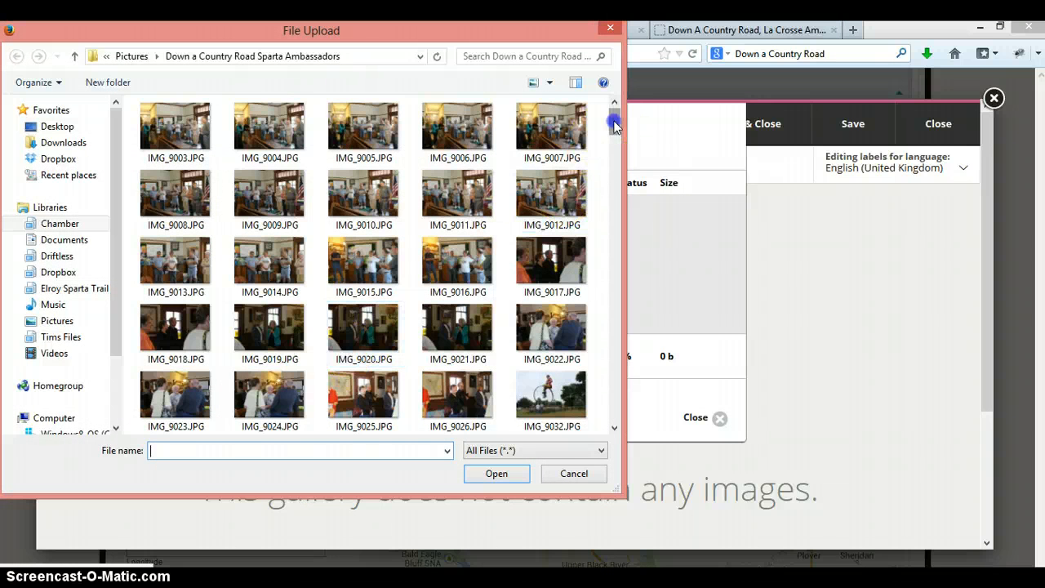
left_click_drag(611, 124, 607, 416)
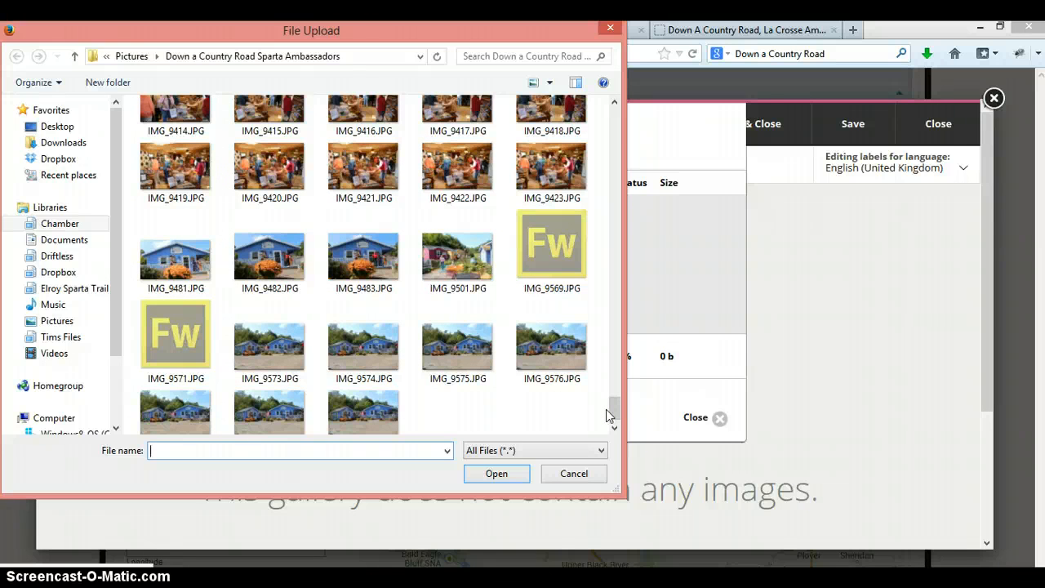
left_click(557, 359)
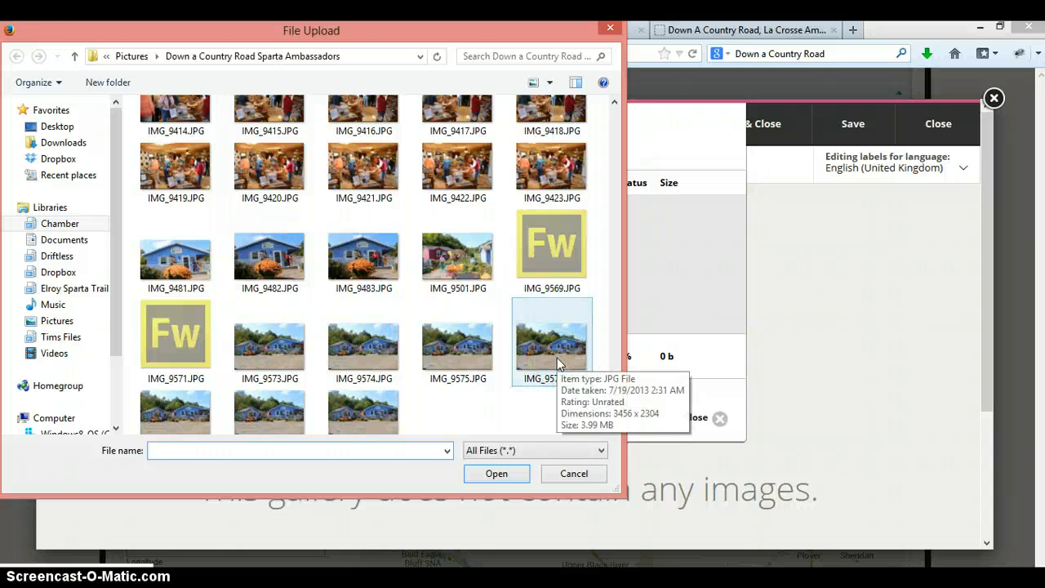
double_click(557, 357)
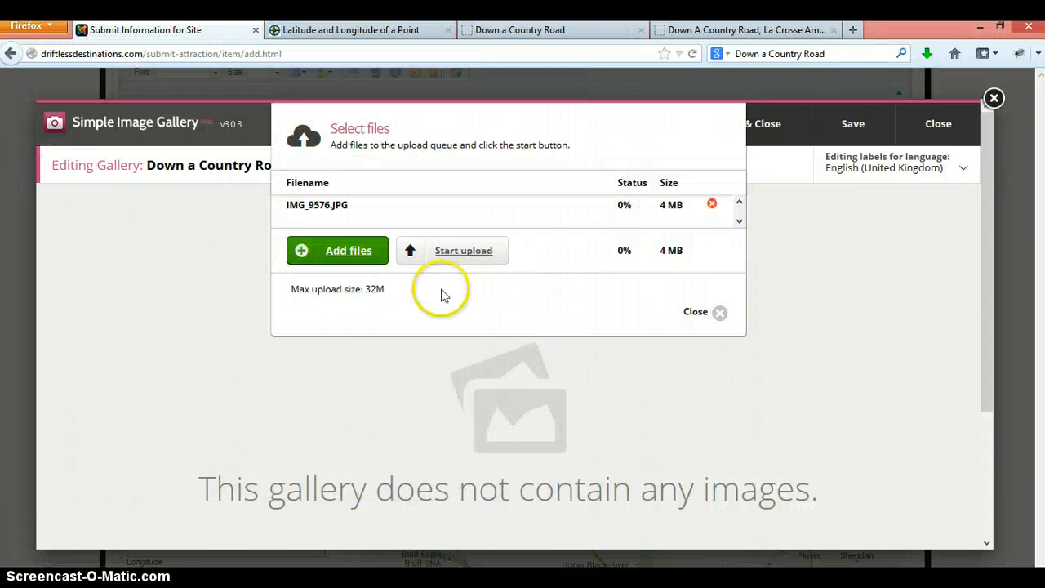
left_click(470, 254)
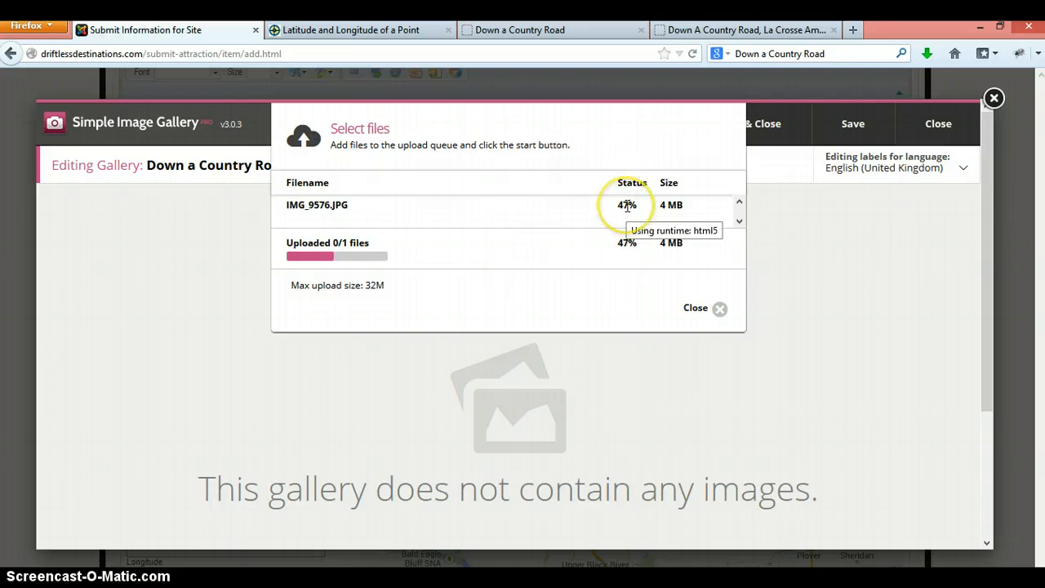
left_click(674, 219)
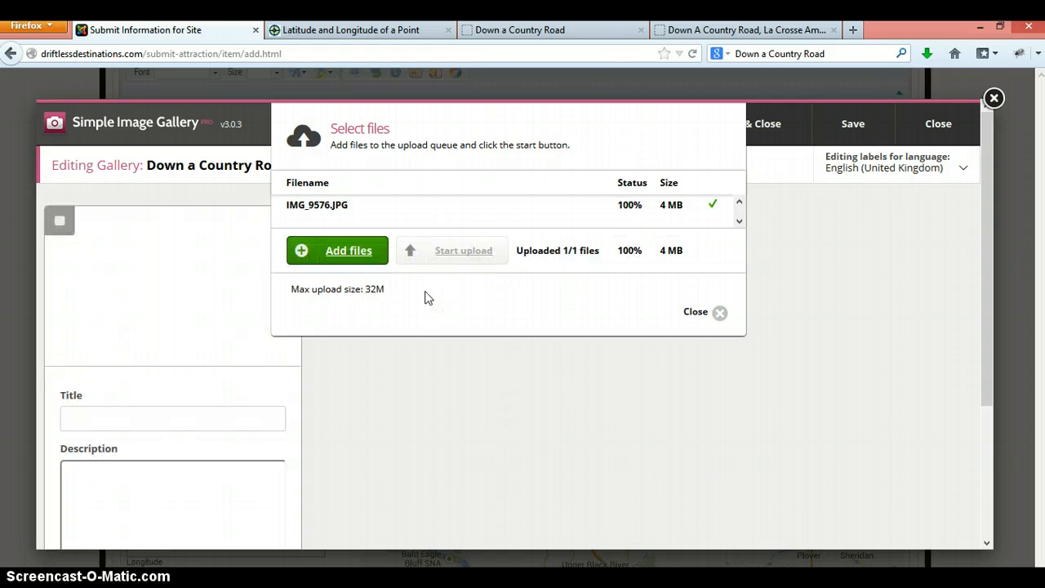
left_click(715, 317)
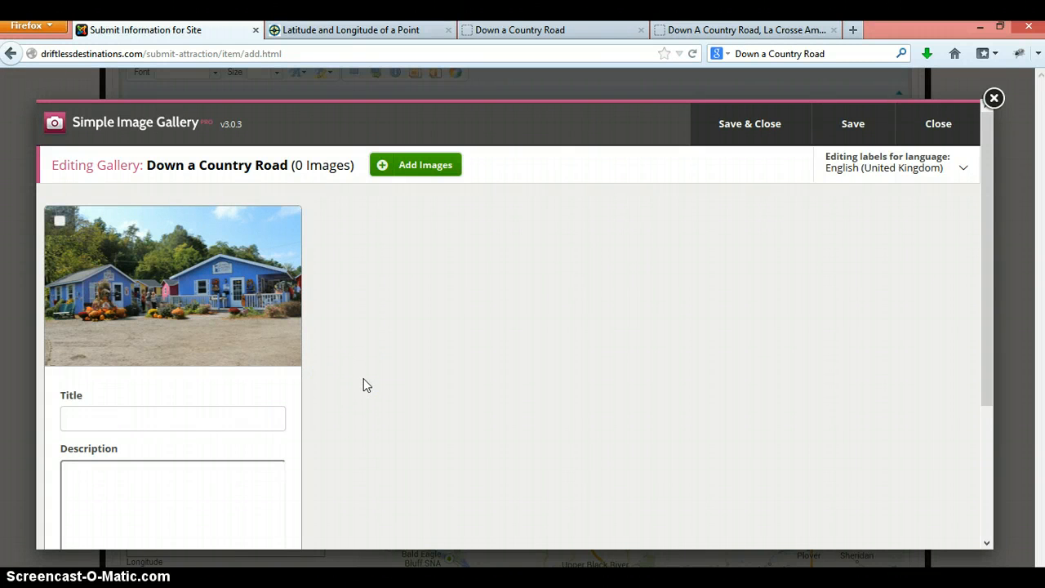
Step: Add IMG_9190.JPG, IMG_9194.JPG, IMG_9196.JPG and IMG_9232.JPG to the gallery's upload queue
left_click(427, 168)
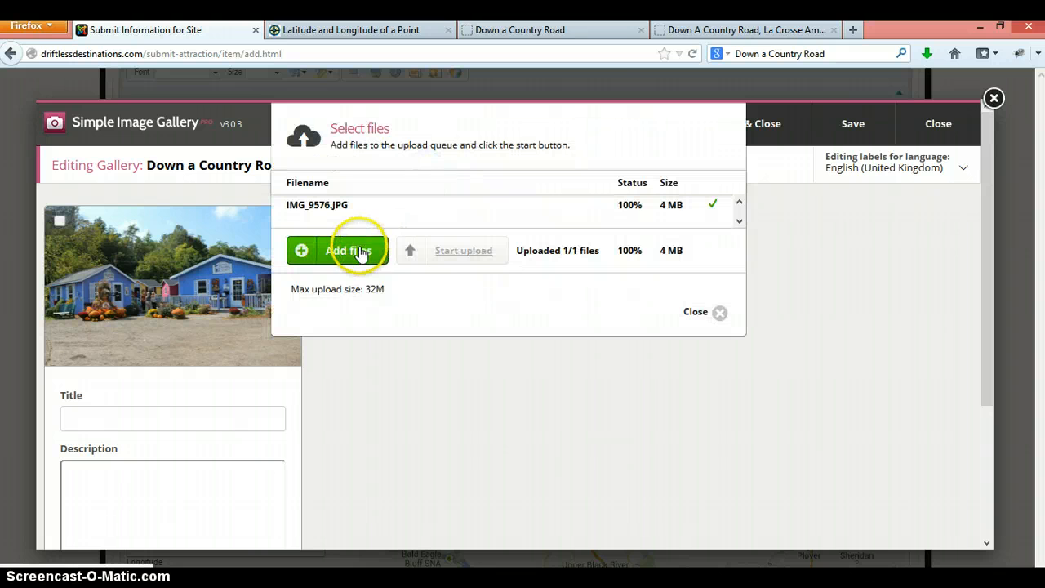
left_click(360, 252)
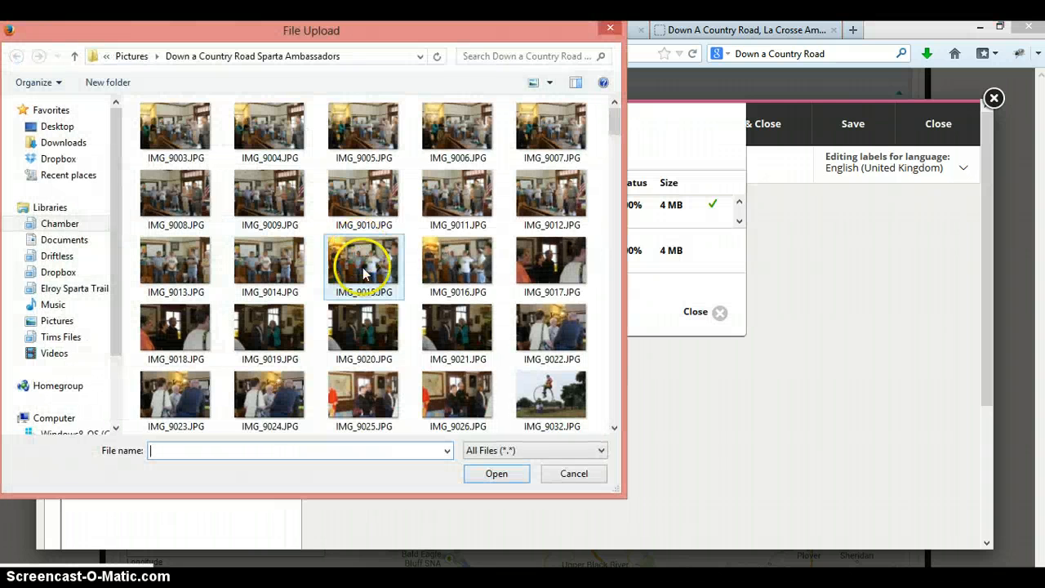
left_click_drag(613, 128, 613, 289)
left_click(458, 243)
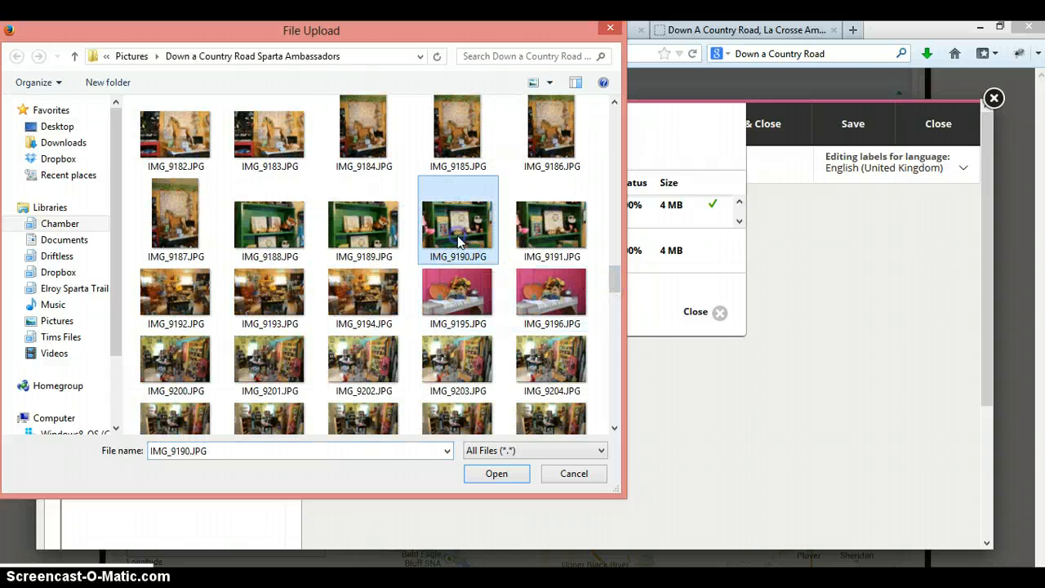
left_click(375, 296, "ctrl")
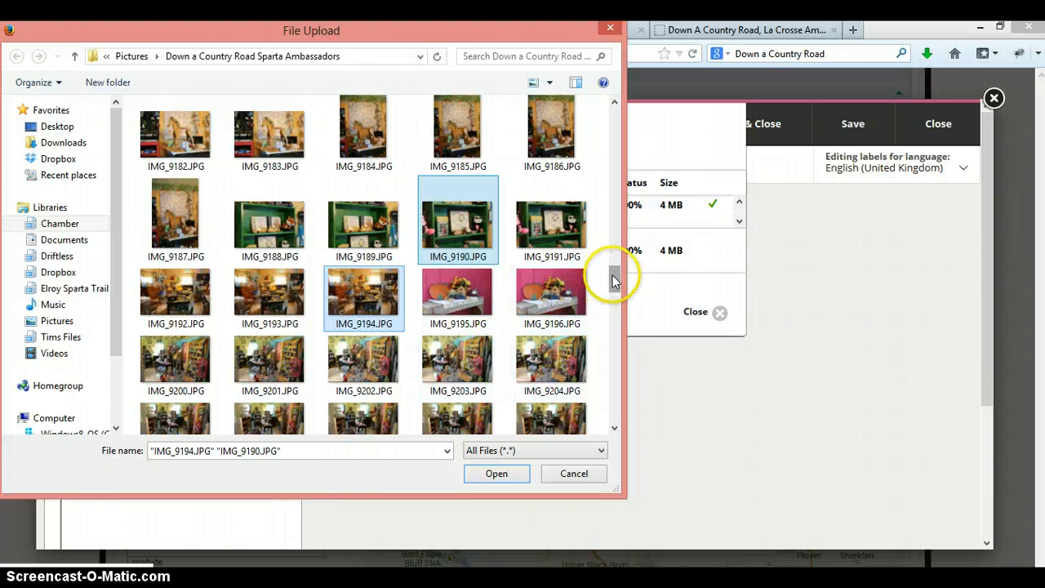
left_click(558, 284, "ctrl")
left_click_drag(614, 286, 611, 326)
left_click(363, 186, "ctrl")
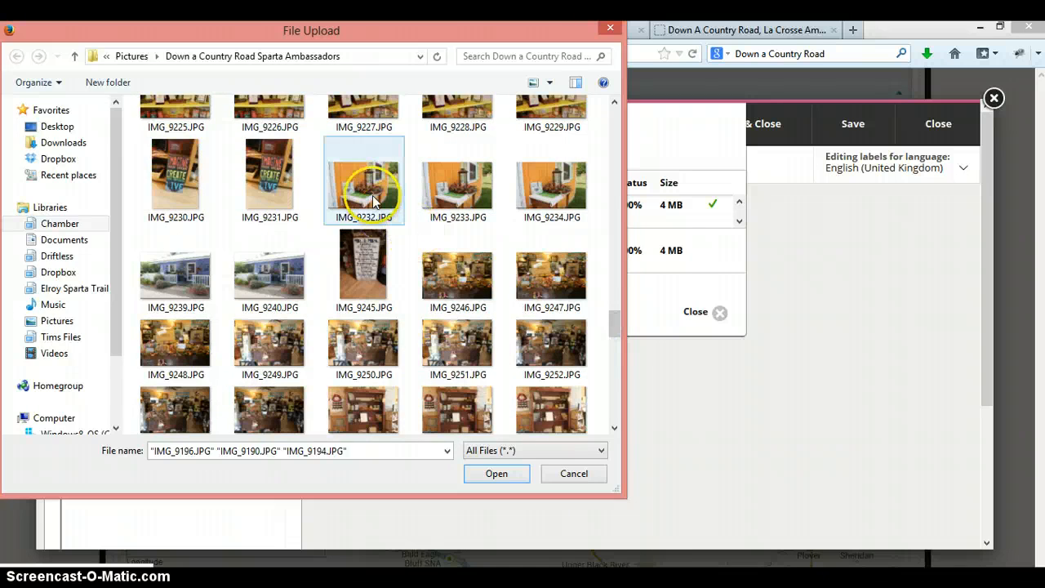
key("Return")
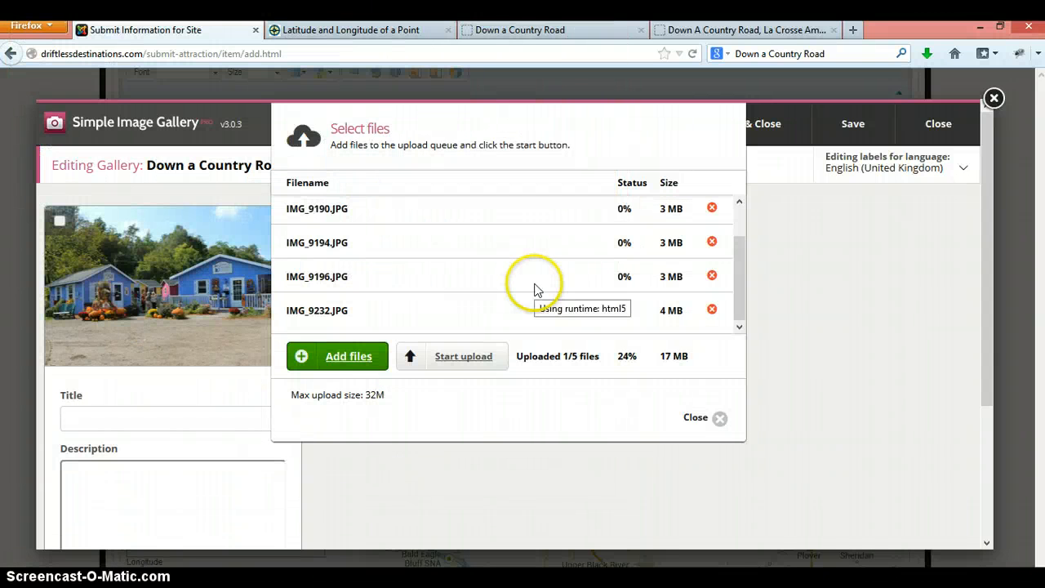
Step: Upload the four queued photos to the gallery and monitor their progress until the upload ends
left_click(445, 352)
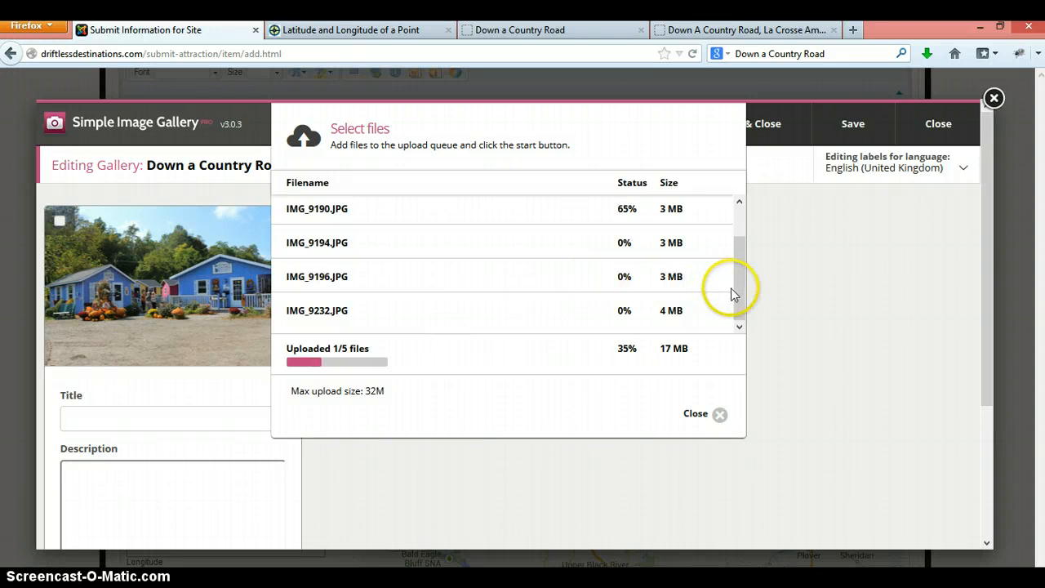
left_click_drag(733, 295, 734, 263)
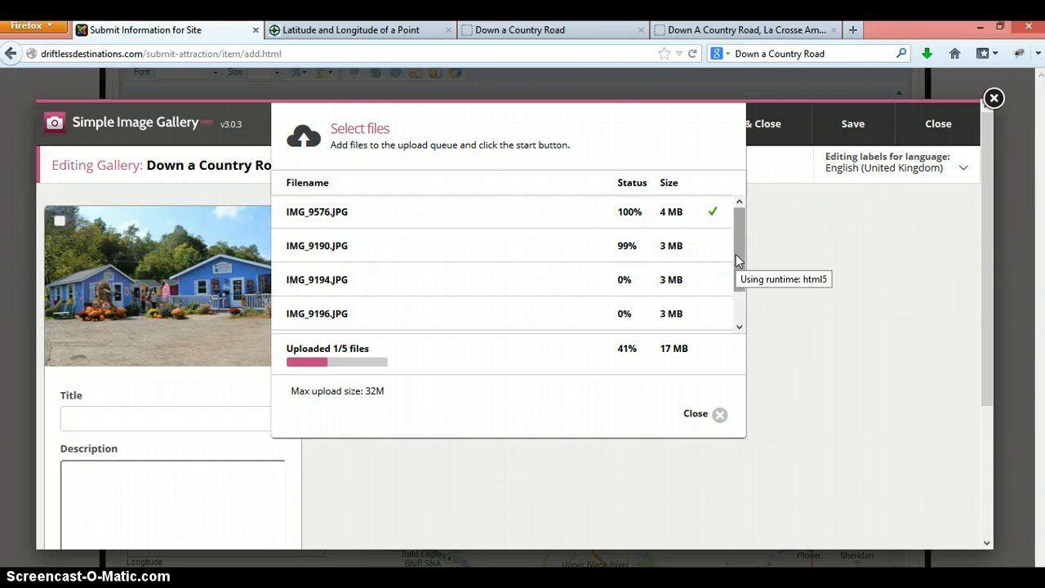
left_click_drag(737, 260, 734, 294)
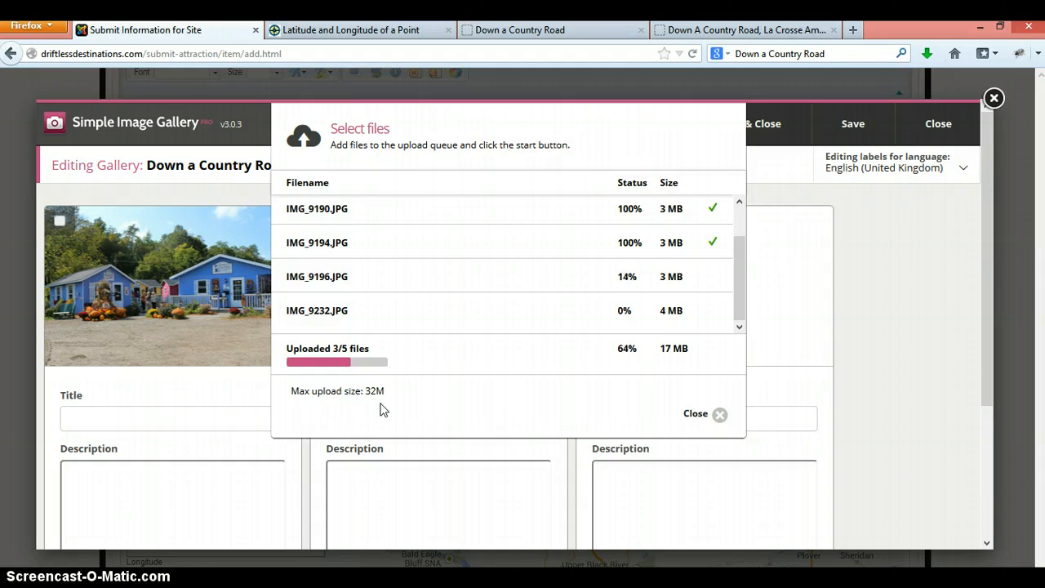
left_click(387, 409)
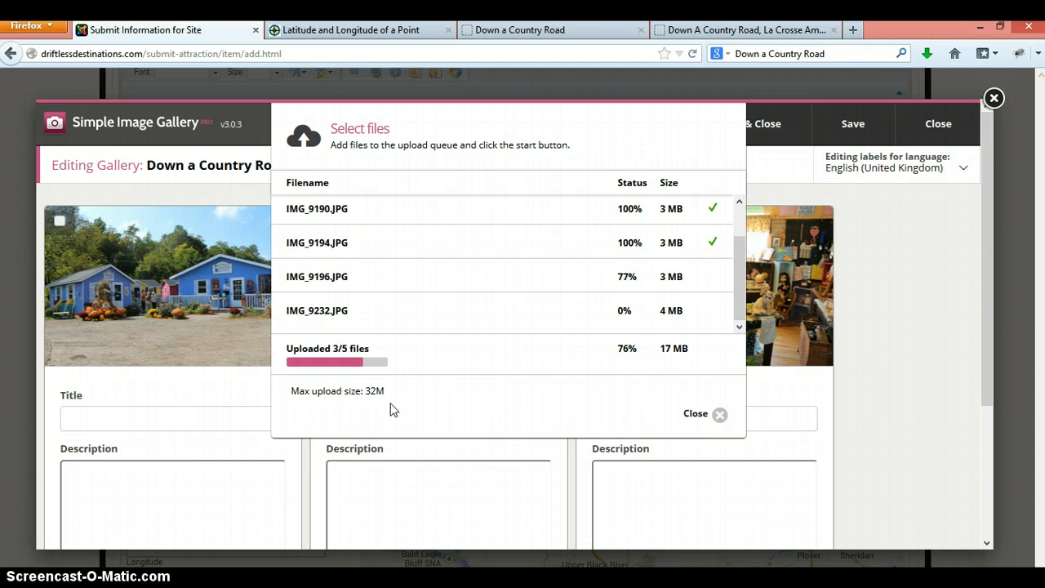
left_click(484, 409)
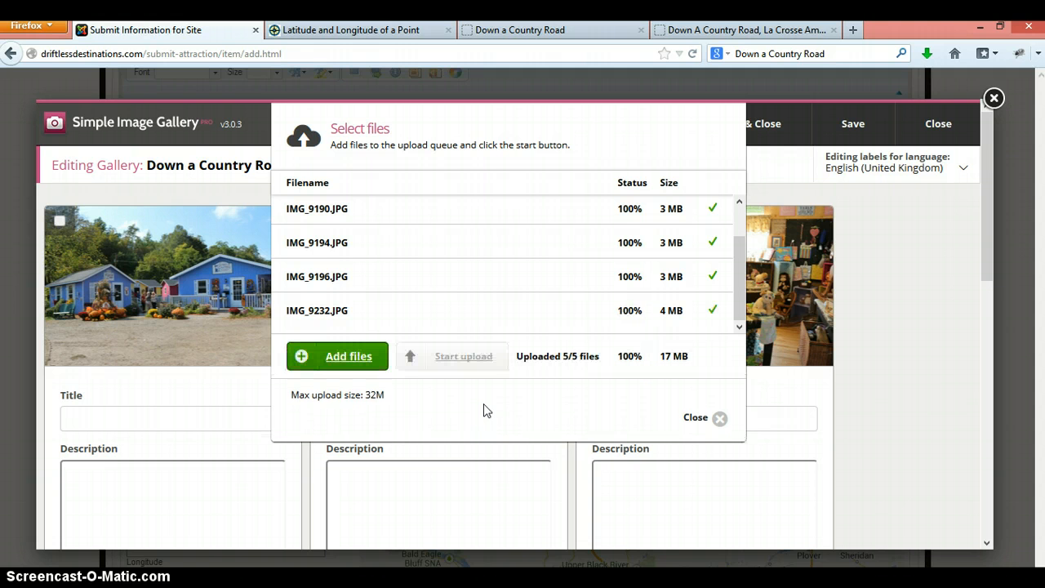
Step: Close the upload dialog and title the IMG_9576.JPG photo "Welcome to Down a Country Road"
left_click(718, 420)
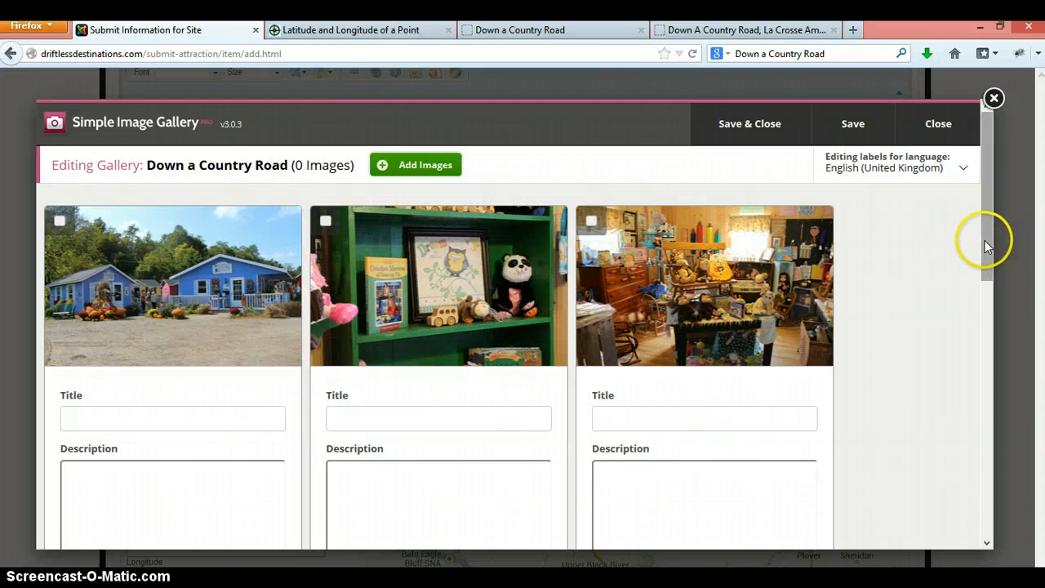
mouse_move(984, 240)
left_mouse_down()
mouse_move(979, 419)
mouse_move(978, 238)
left_mouse_up()
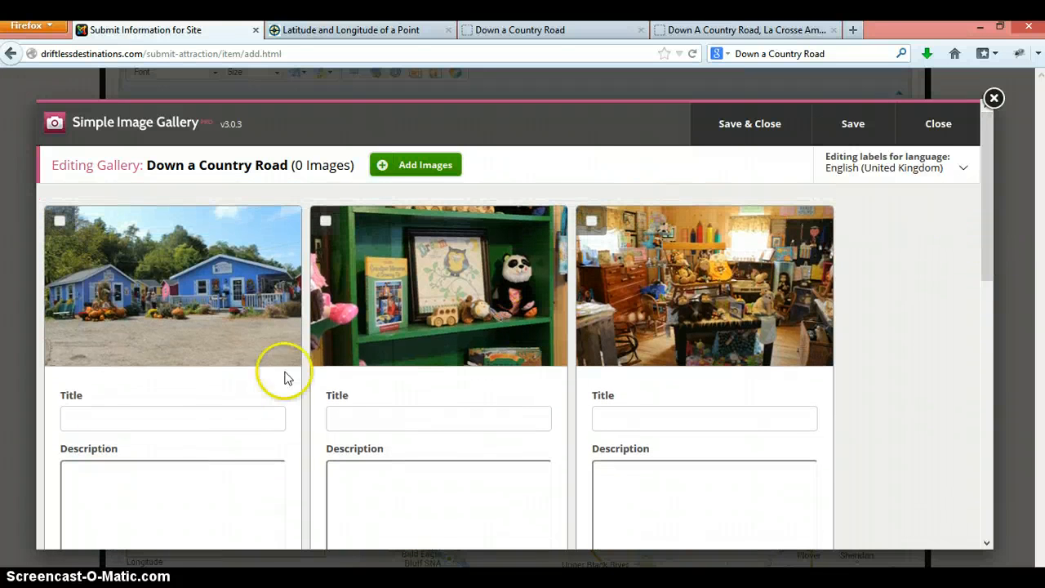
left_click(211, 420)
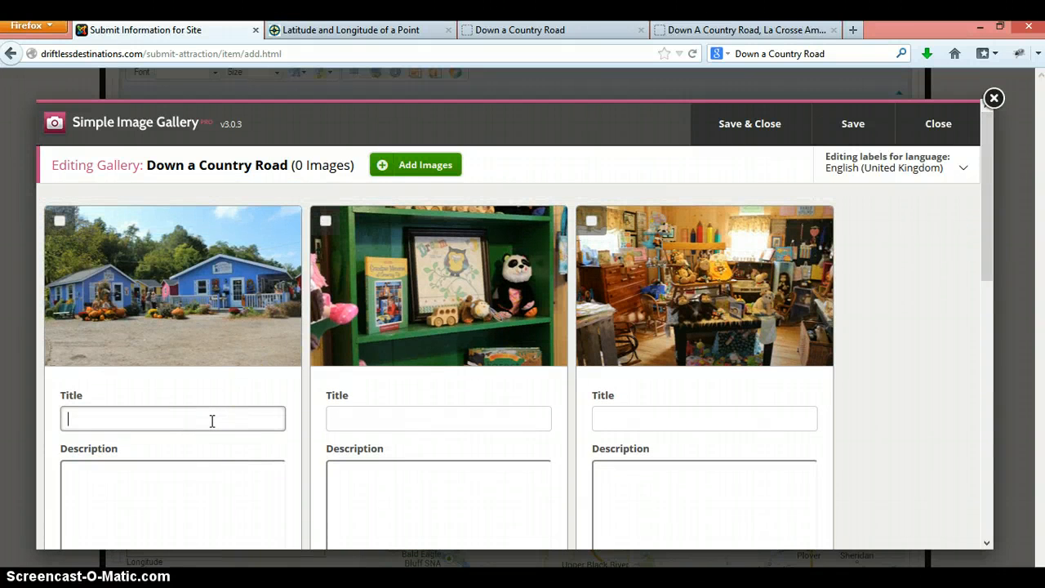
type("We")
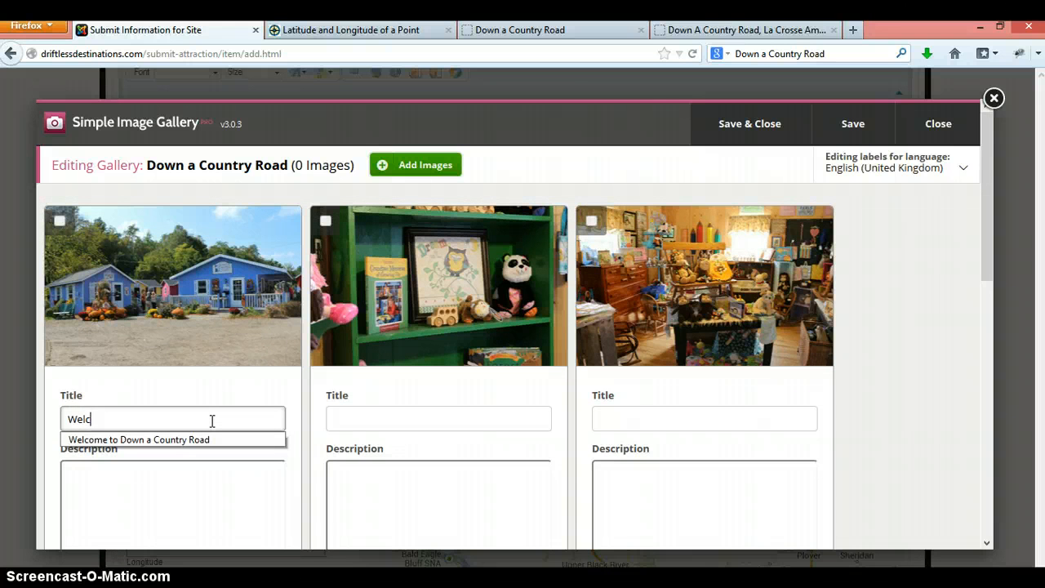
type("lc")
key("Down")
key("Tab")
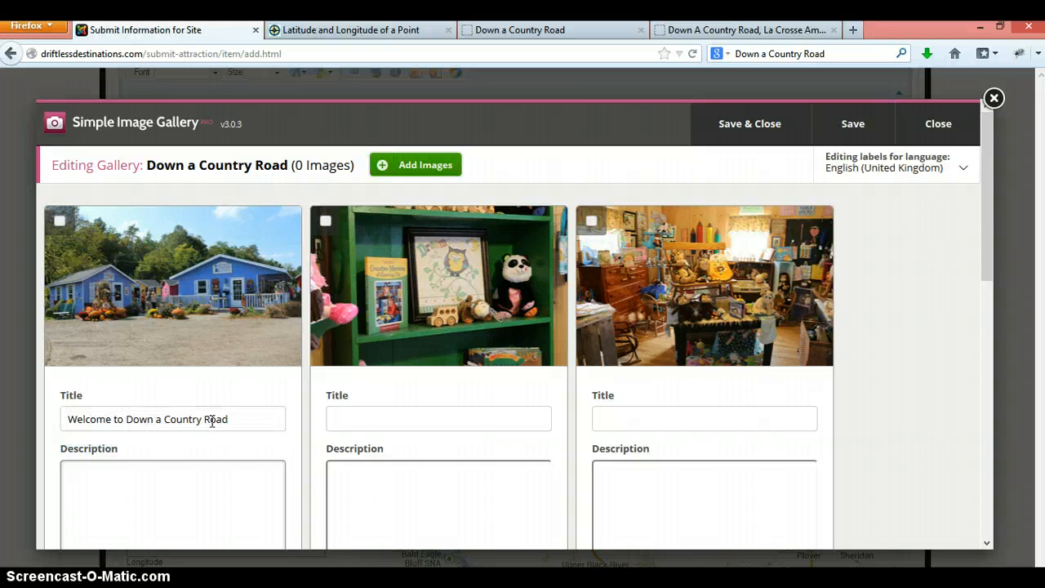
Step: Describe IMG_9576.JPG as "One of the more unique shopping experiences in the Driftless Destinations region." and save the gallery
left_click_drag(983, 200, 982, 269)
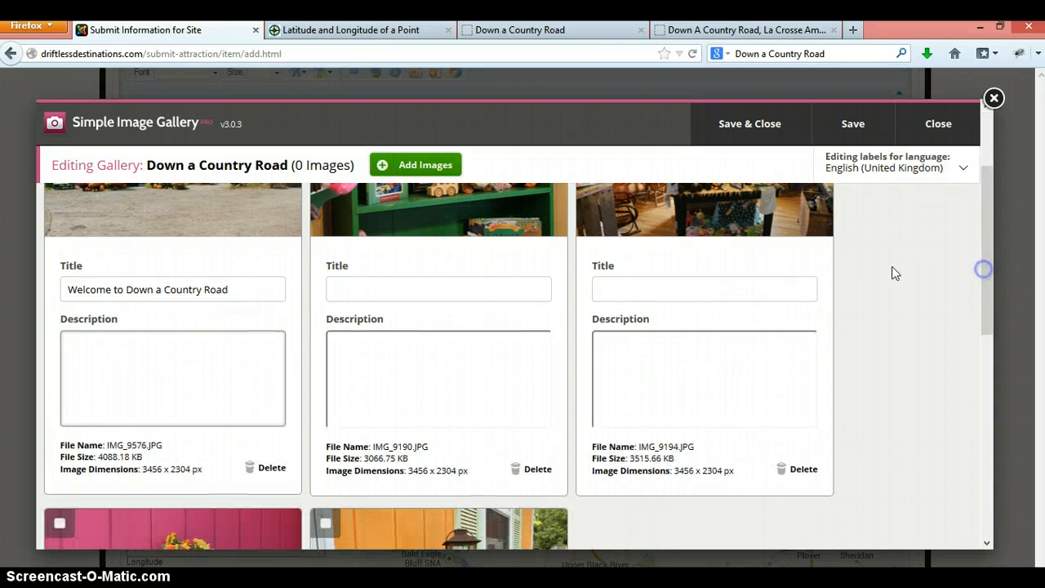
left_click(216, 359)
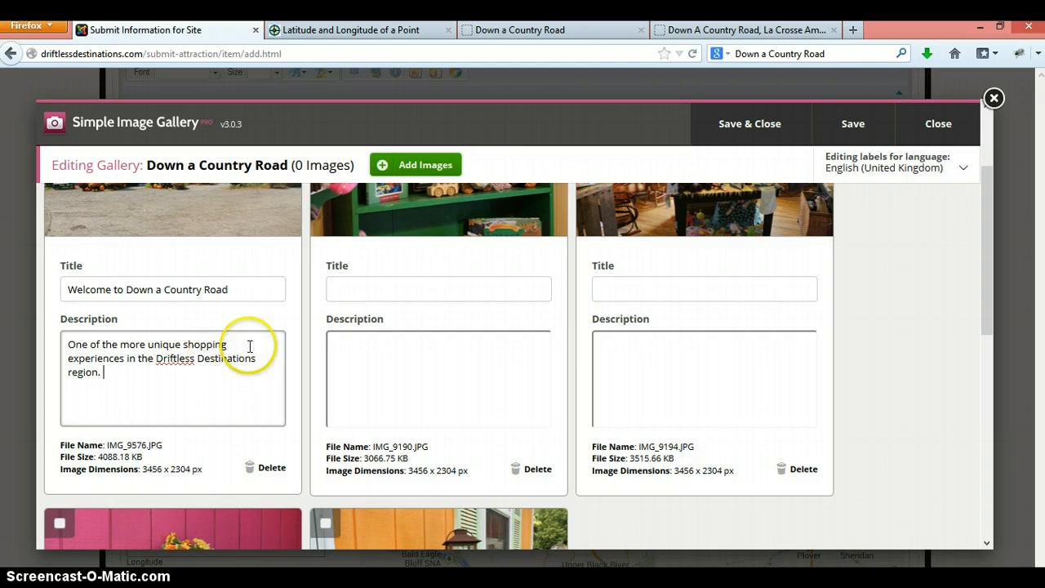
left_click(871, 314)
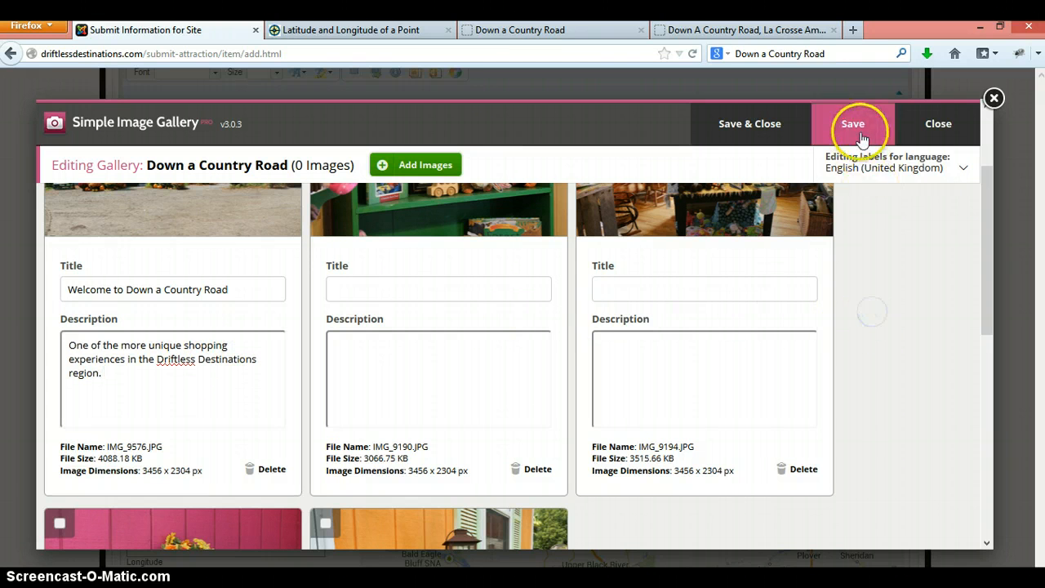
left_click(861, 128)
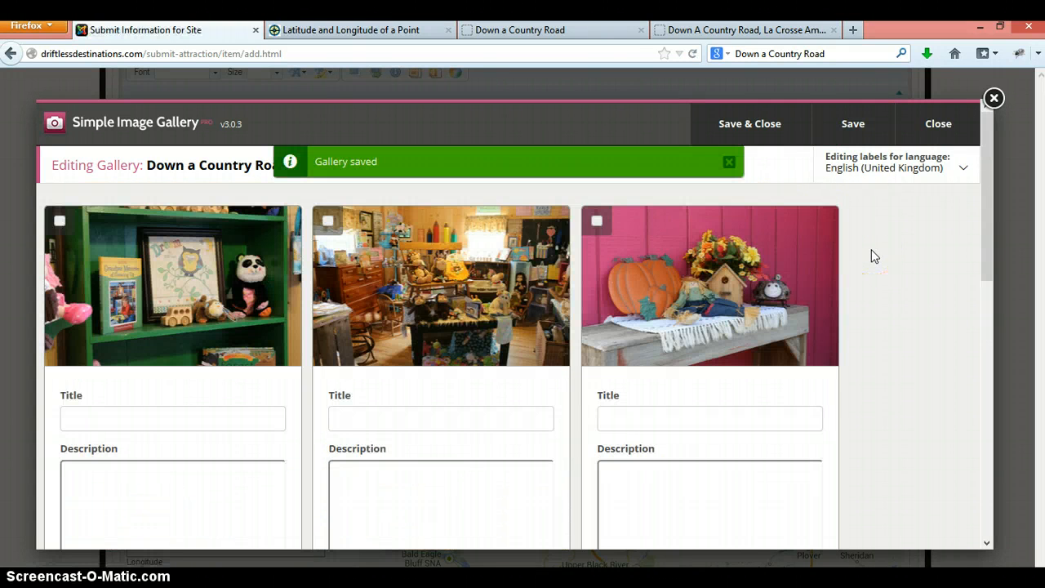
Step: Close the gallery editor and insert the Down a Country Road gallery at the end of the attraction's description
left_click_drag(986, 250, 984, 271)
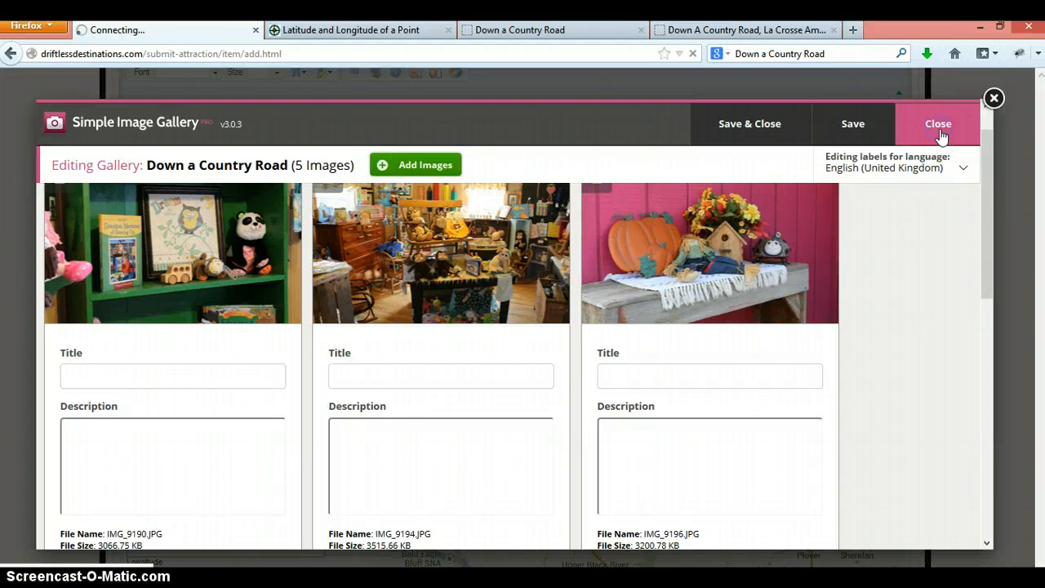
left_click(803, 137)
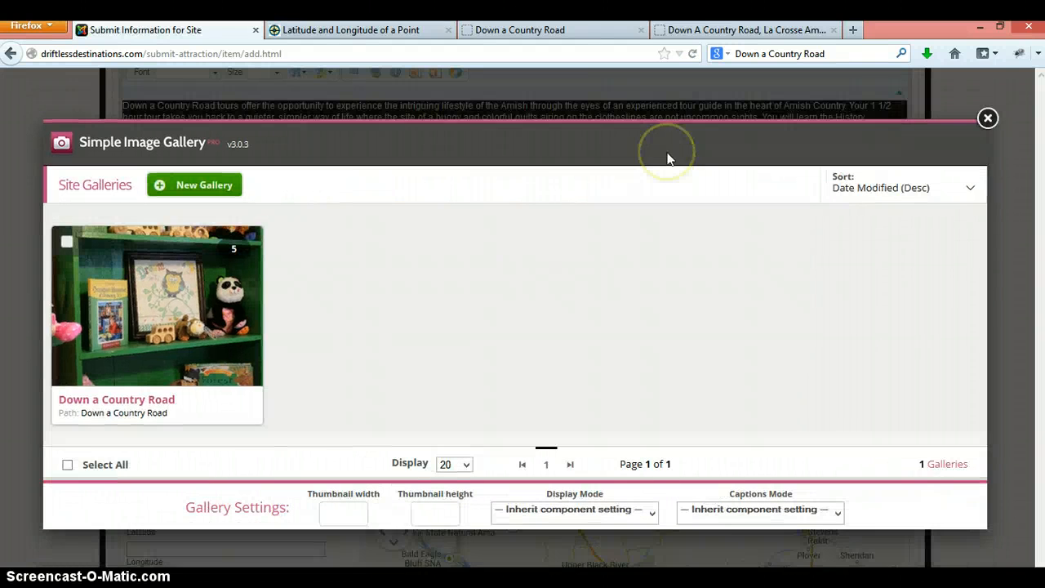
mouse_move(116, 299)
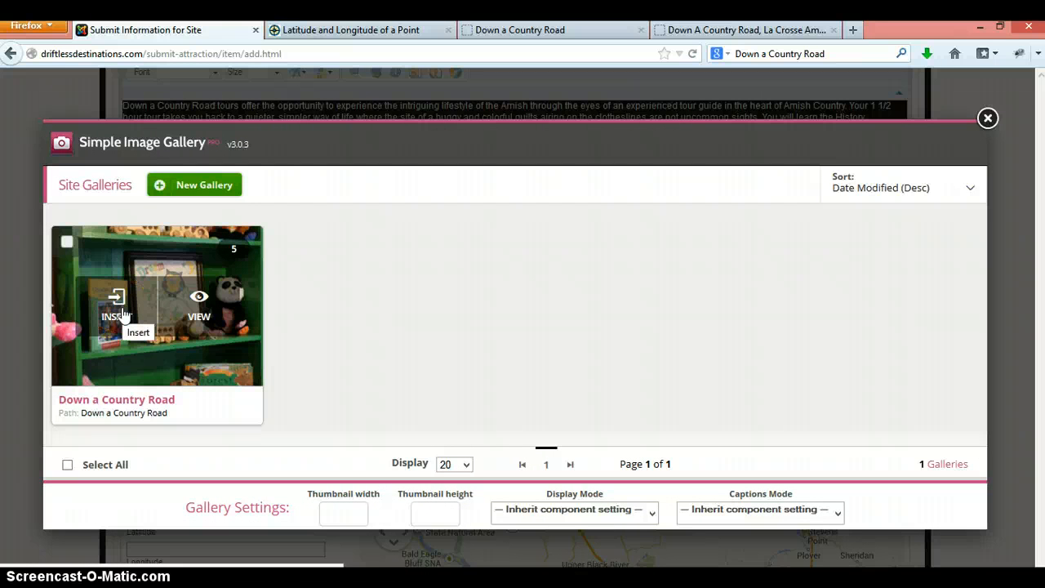
left_click(115, 319)
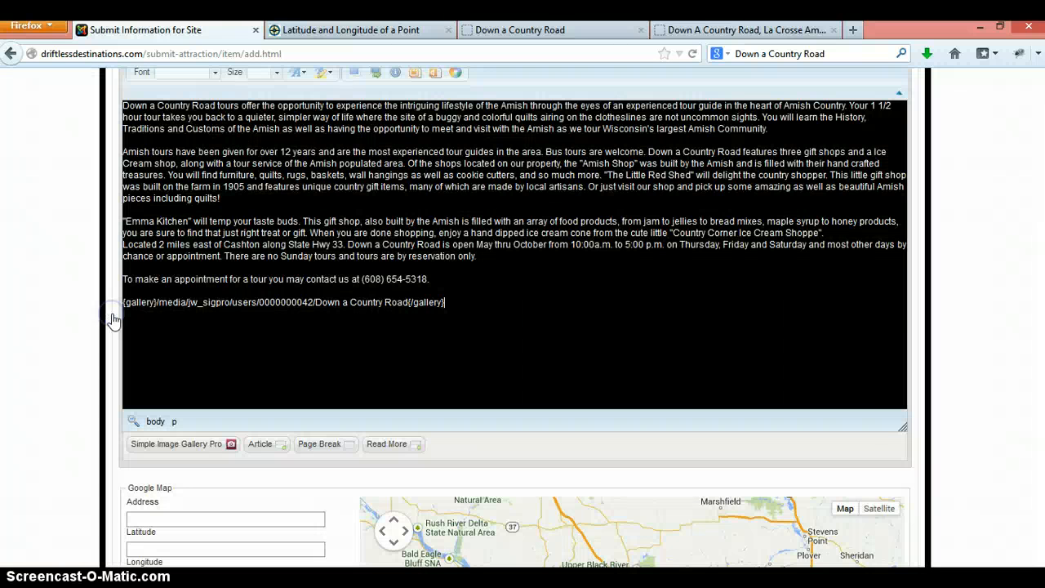
left_click(141, 315)
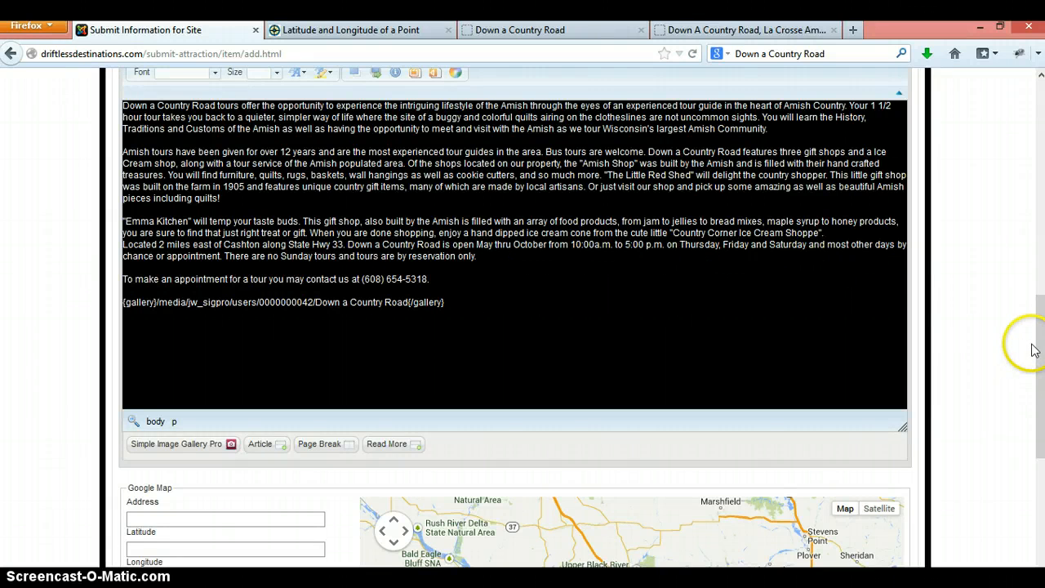
Step: Look over the submission form's Google Map settings and its extra fields for address, city, website and email
left_click_drag(1035, 341, 1028, 422)
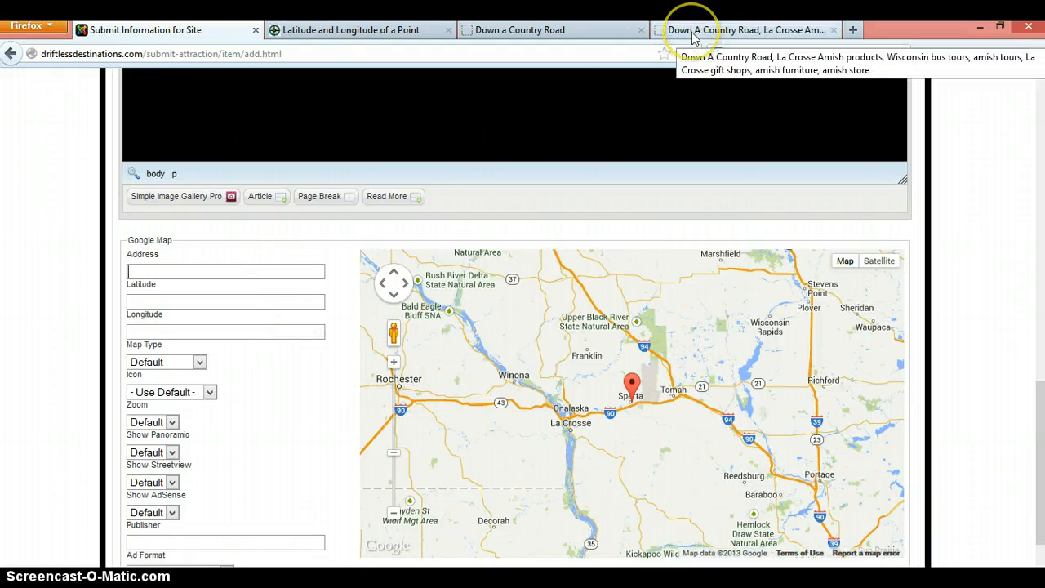
left_click_drag(1030, 457, 1024, 270)
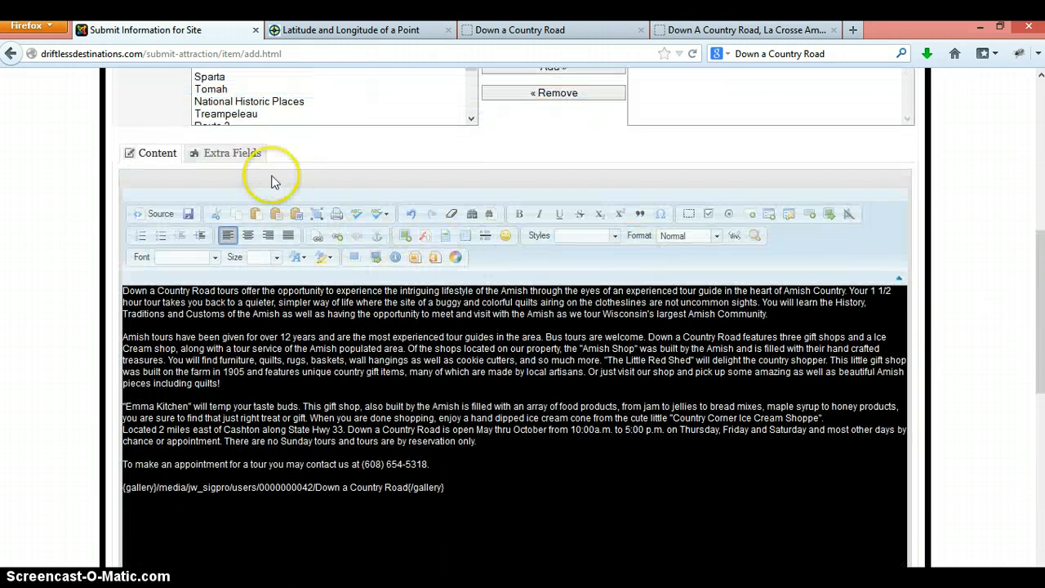
left_click(236, 154)
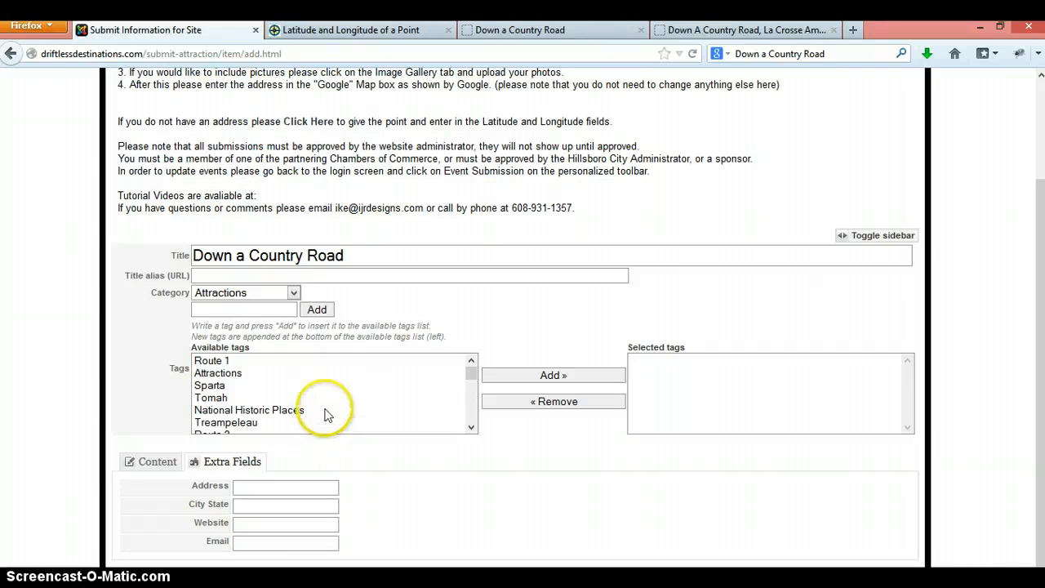
left_click(156, 462)
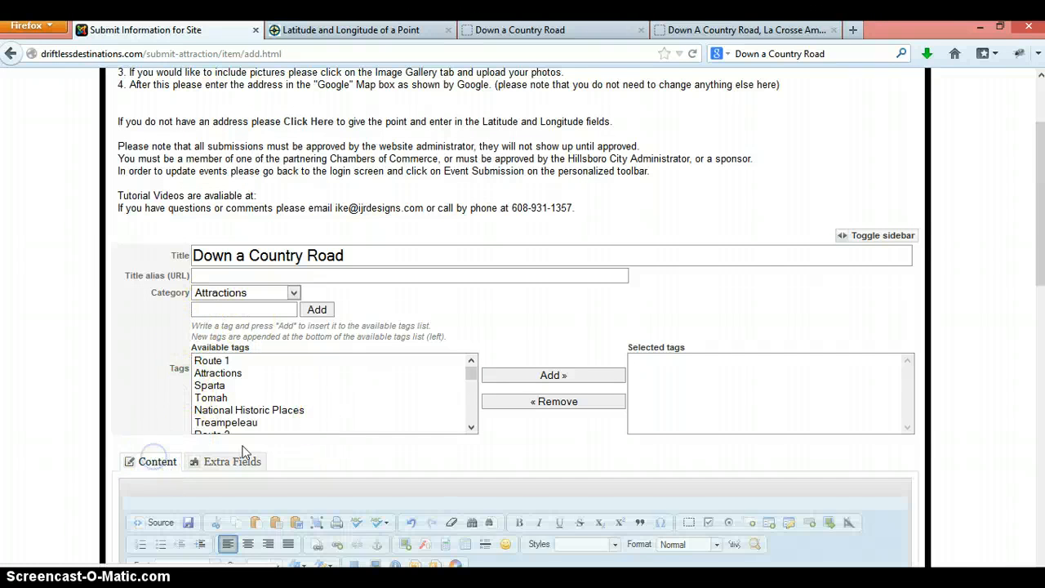
left_click_drag(1038, 203, 1030, 412)
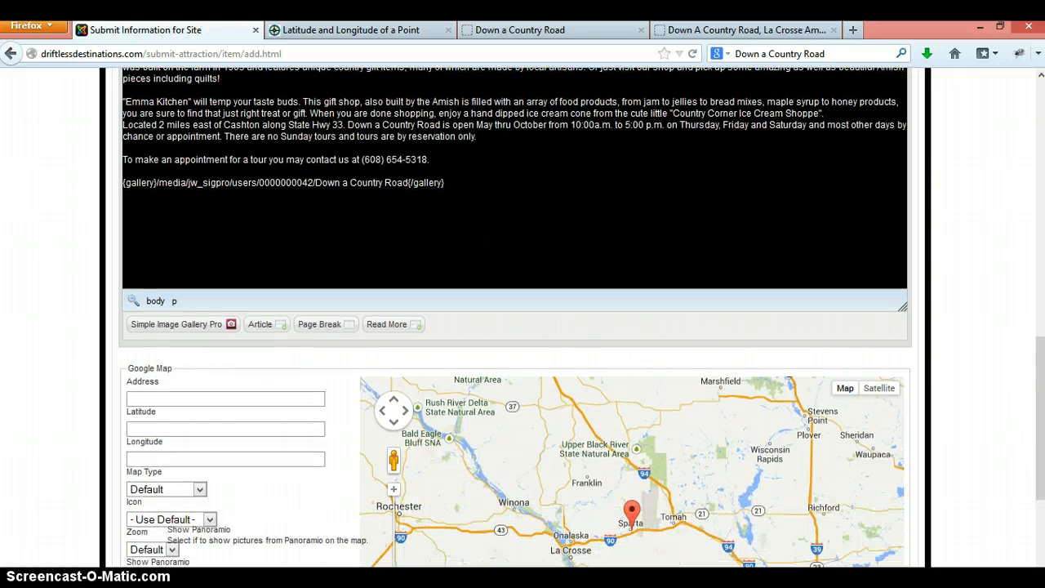
Step: View the embedded map on the published Down a Country Road attraction page
left_click(532, 31)
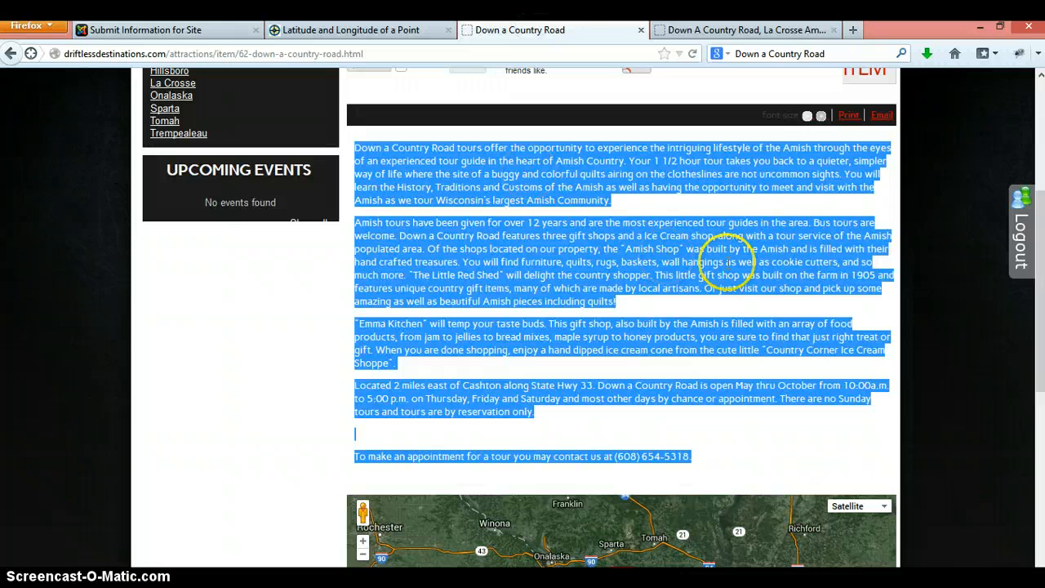
left_click(763, 319)
left_click_drag(1040, 310, 1040, 388)
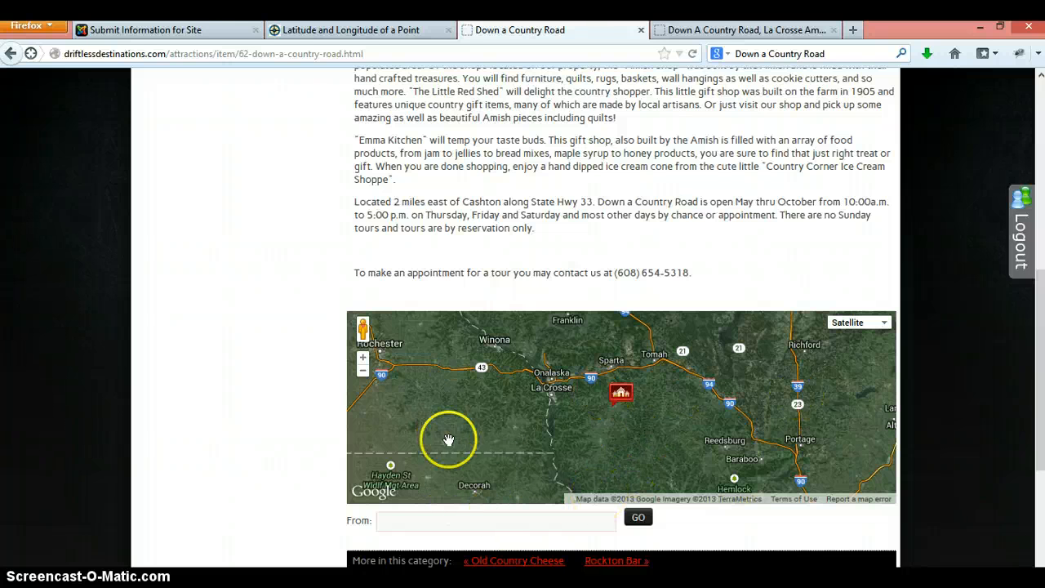
Step: Return to the submission form and enter the attraction's full postal address for the Google Map
left_click(216, 31)
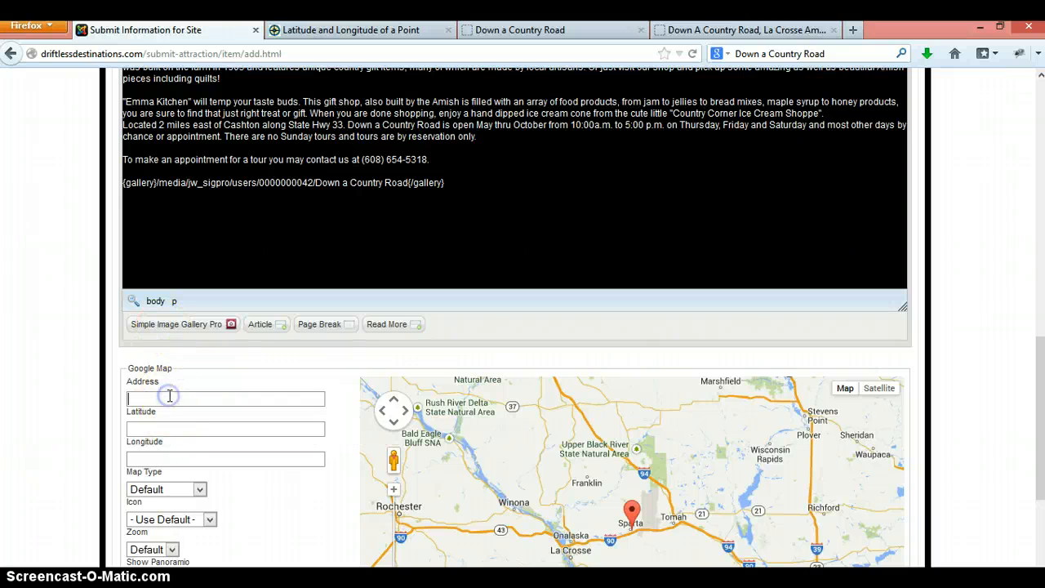
type("12651 St. Hwy. 33 Cashton, WI 54619")
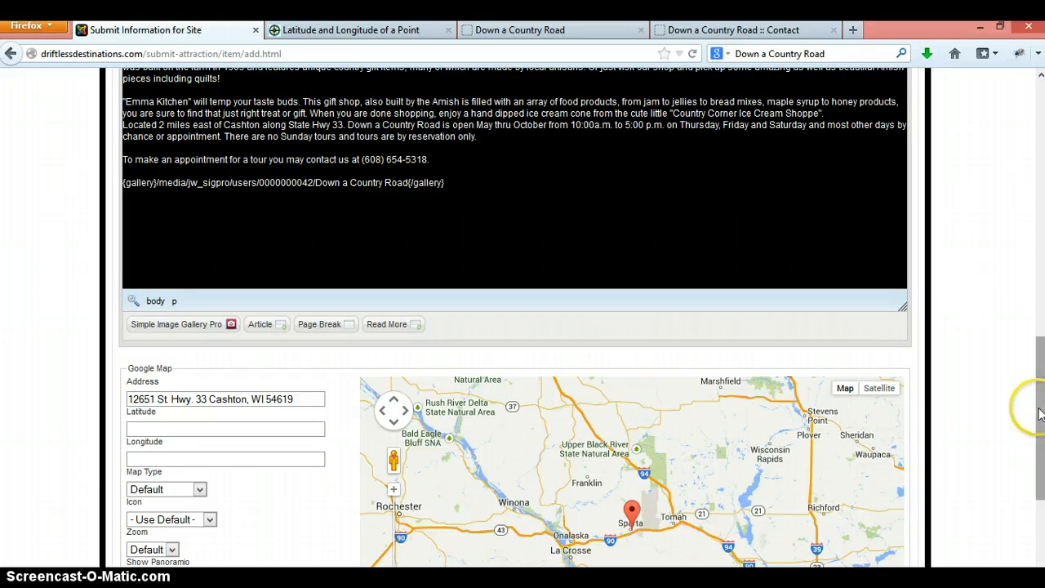
Step: Open the latitude and longitude finder linked in the form's instructions and close the duplicate iTouchMap page
left_click_drag(1039, 414, 1033, 145)
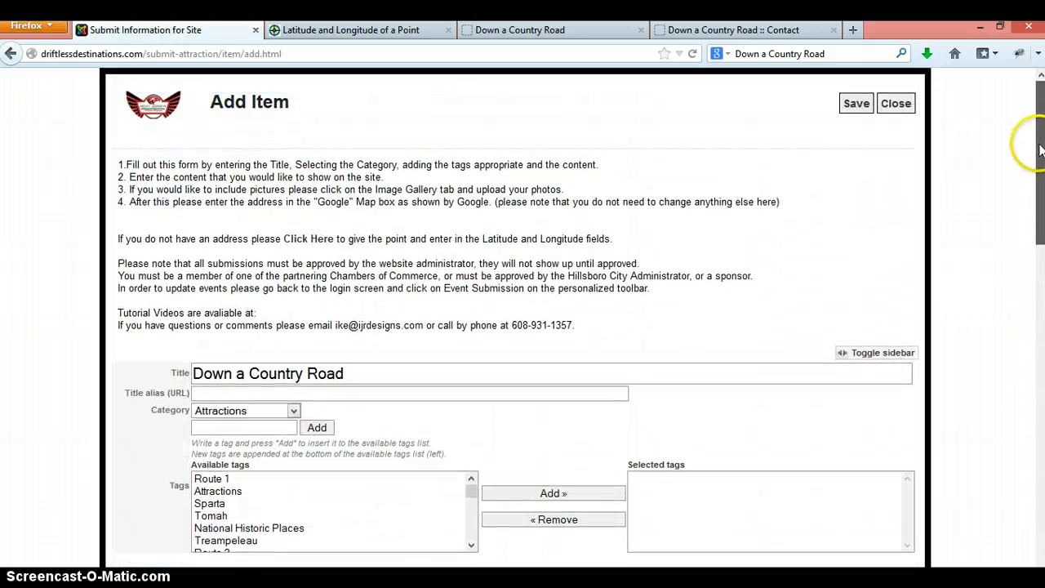
left_click(309, 242)
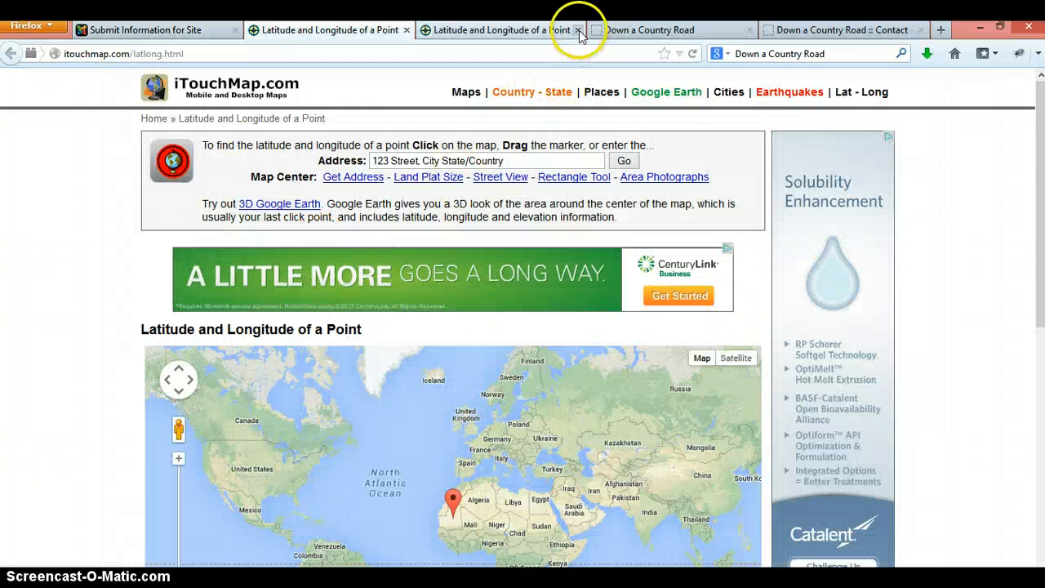
left_click(578, 31)
Step: Mark a point beside Highway 108, north of West Salem in Wisconsin, on the map and look up its latitude and longitude
left_click_drag(1033, 198, 1032, 282)
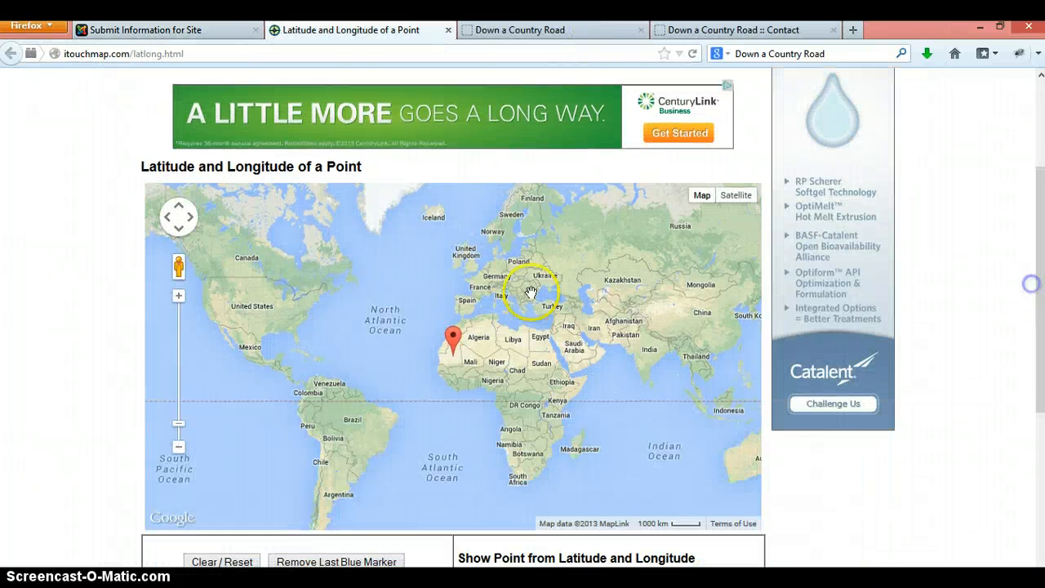
left_click(178, 296)
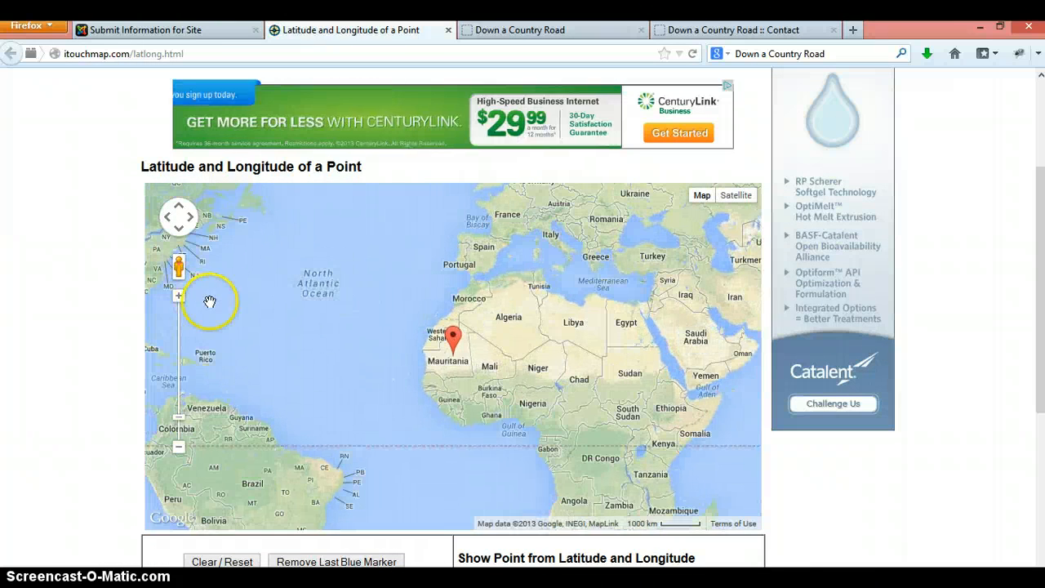
mouse_move(209, 302)
left_mouse_down()
mouse_move(503, 303)
mouse_move(486, 315)
left_mouse_up()
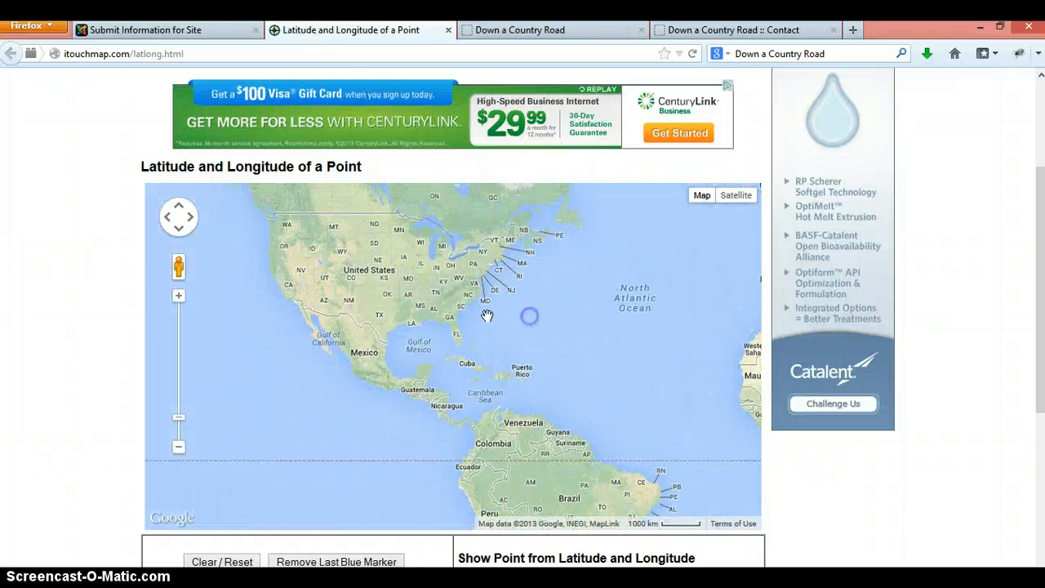
left_click(178, 297)
left_click(178, 296)
left_click_drag(348, 295, 463, 395)
left_click_drag(322, 256, 386, 361)
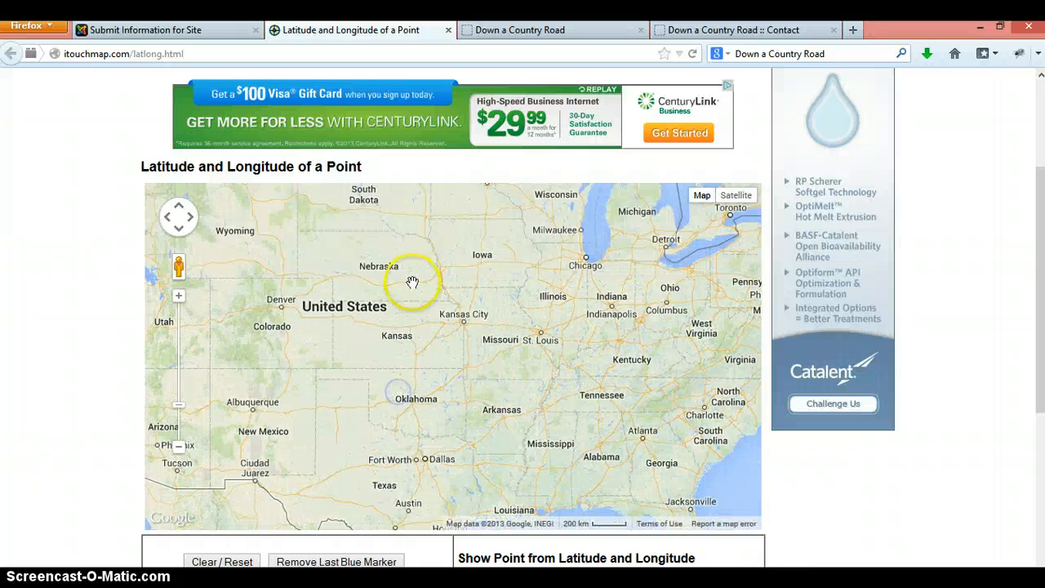
left_click_drag(412, 283, 359, 362)
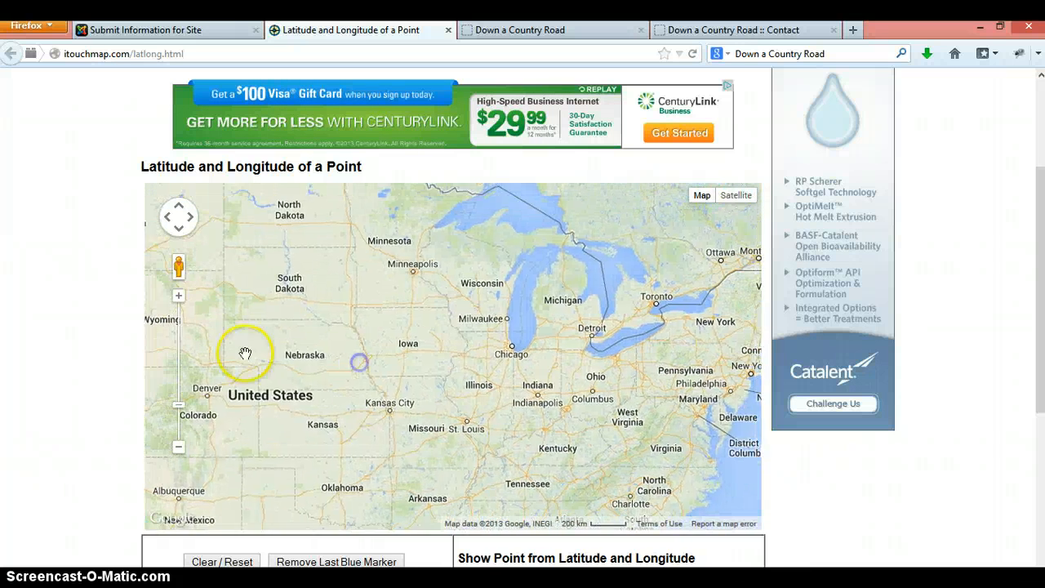
left_click(178, 296)
left_click(178, 297)
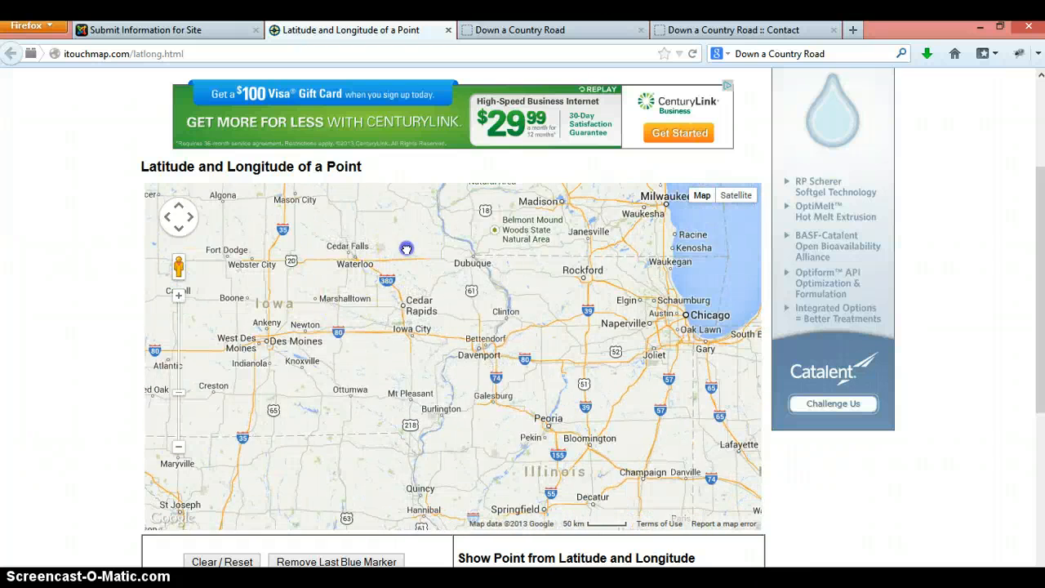
left_click_drag(406, 248, 364, 400)
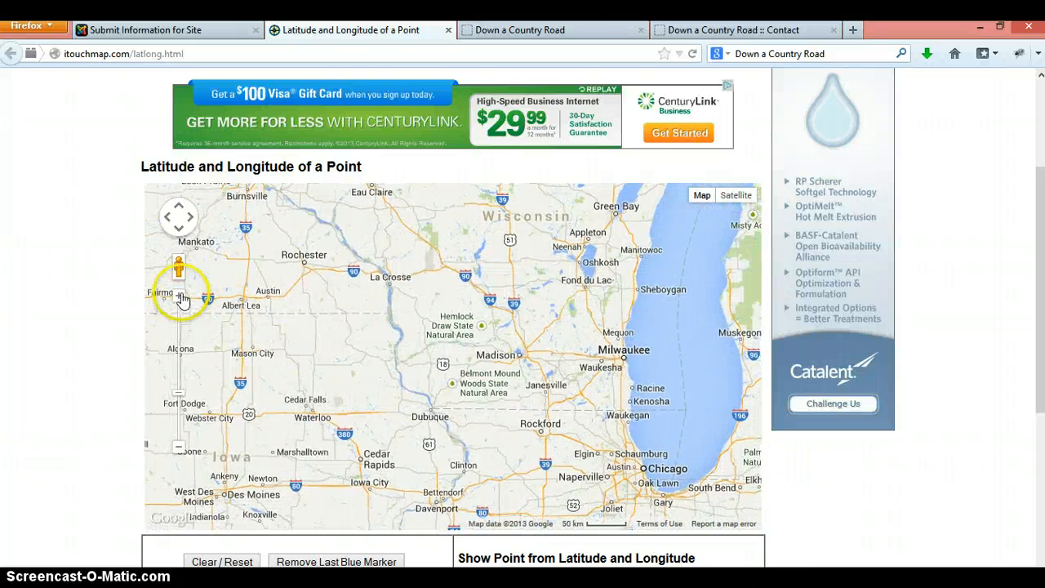
left_click(180, 296)
left_click(181, 297)
left_click_drag(390, 246, 429, 401)
left_click_drag(399, 274, 403, 422)
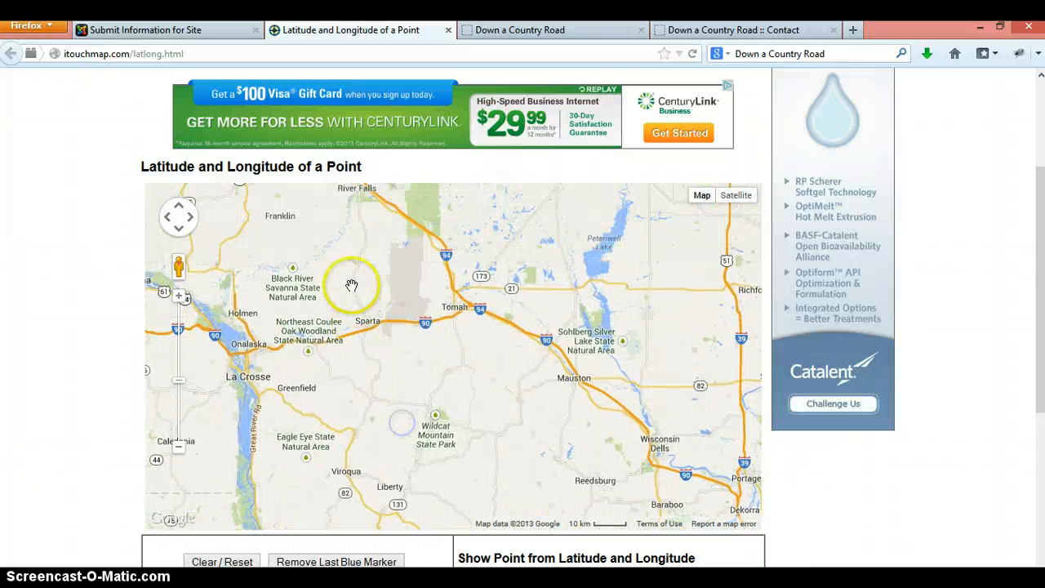
left_click_drag(345, 282, 377, 345)
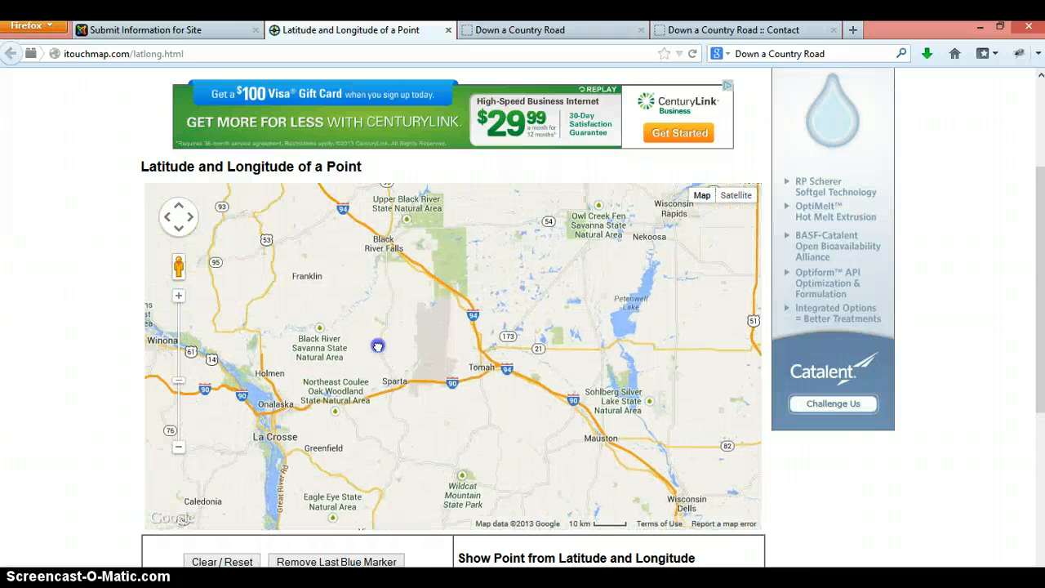
left_click(178, 297)
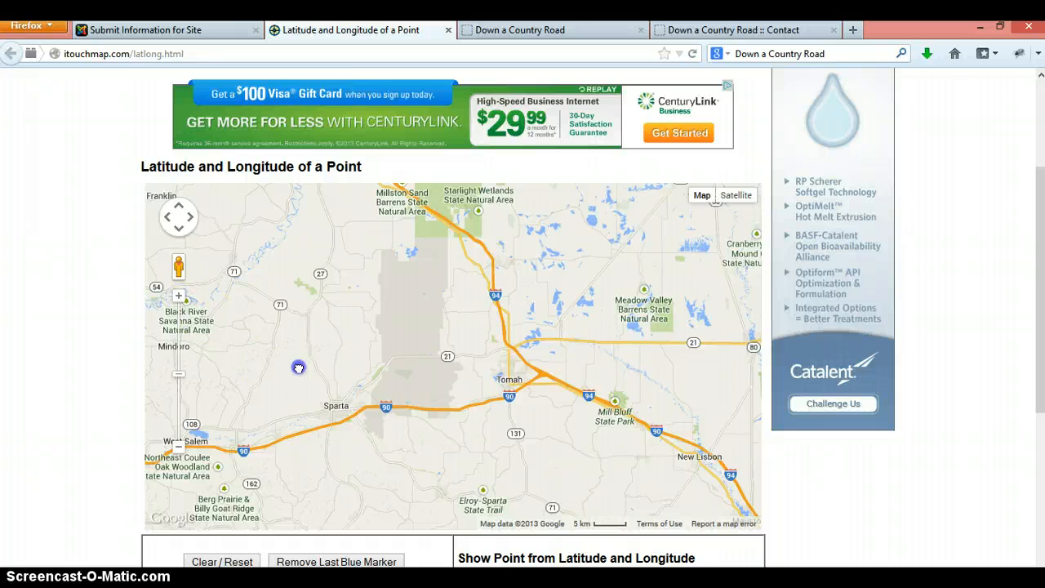
left_click_drag(298, 369, 453, 372)
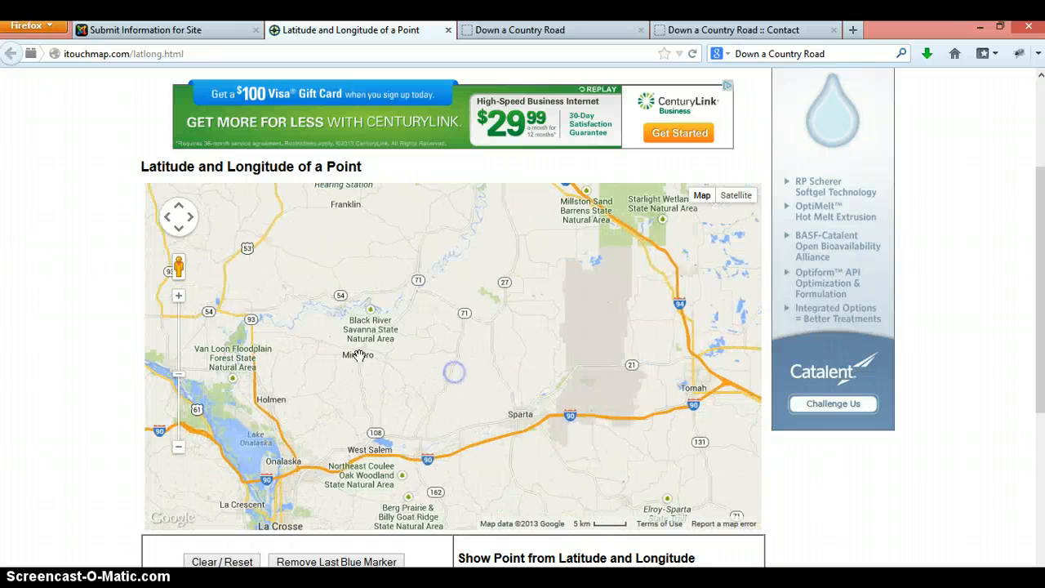
left_click(179, 299)
left_click(179, 298)
left_click_drag(311, 390, 493, 305)
left_click_drag(368, 389, 438, 318)
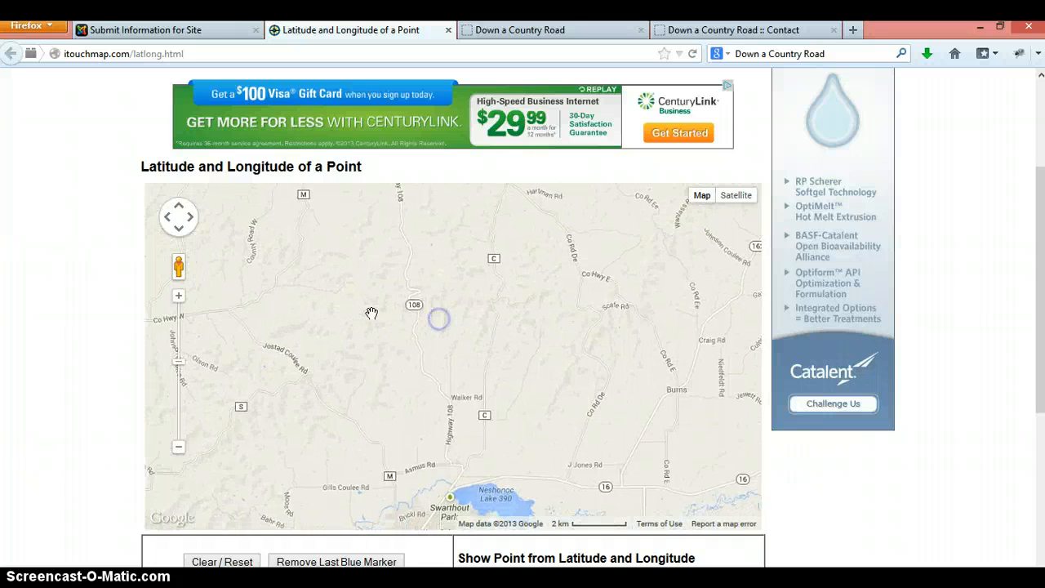
left_click(200, 304)
left_click(179, 299)
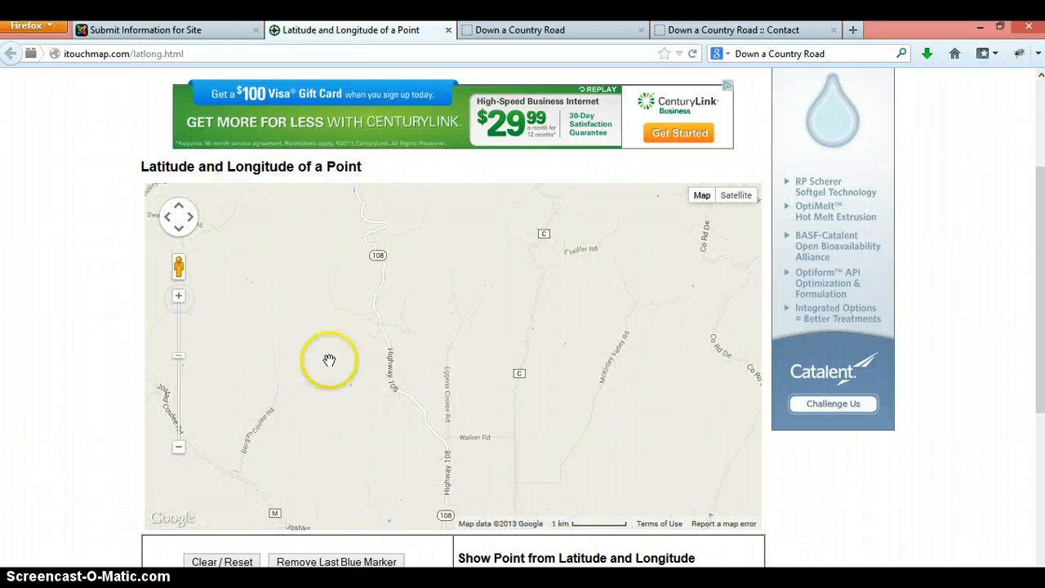
left_click_drag(416, 282, 468, 354)
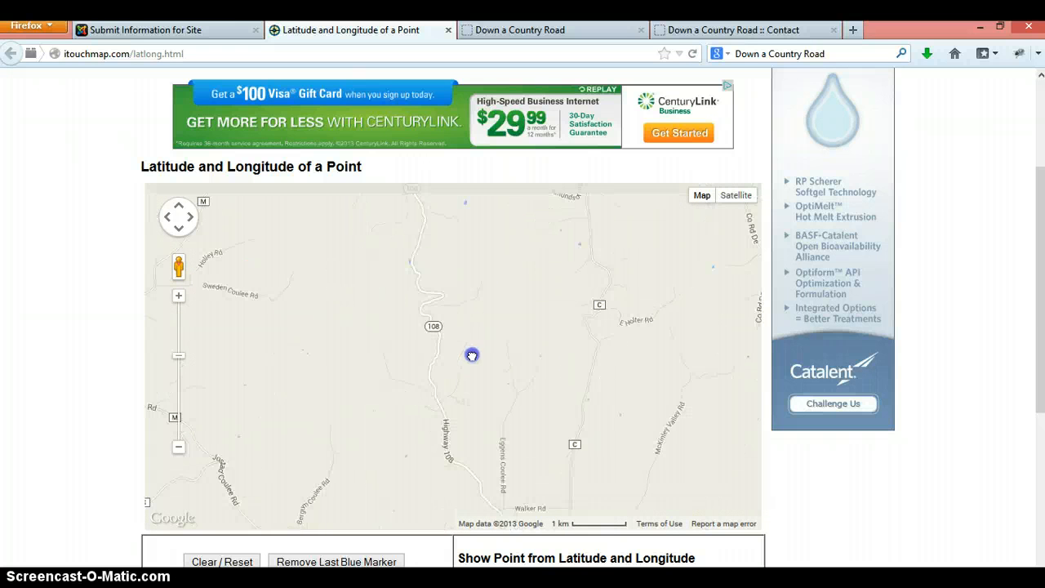
left_click(443, 299)
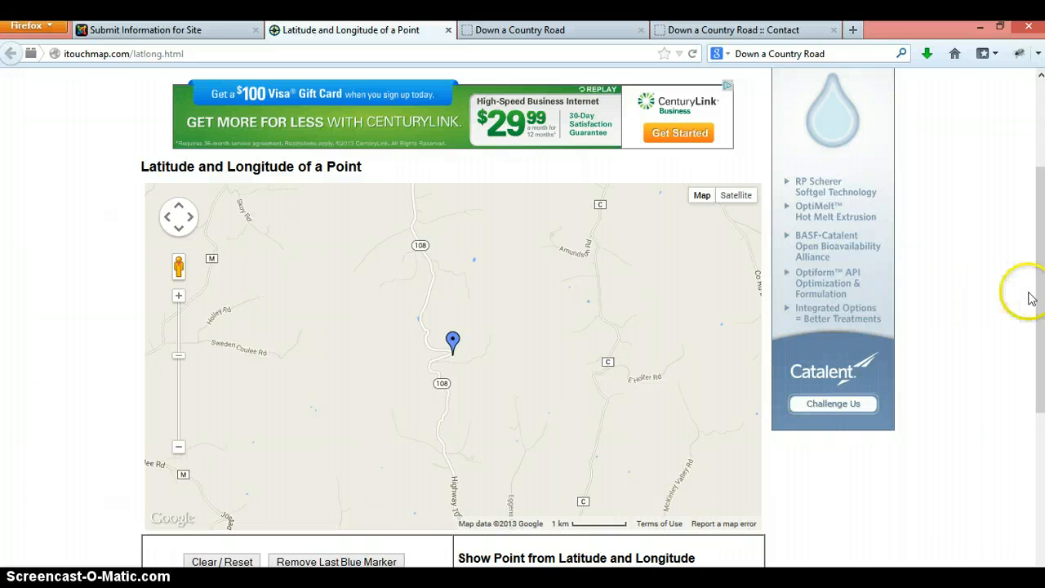
left_click_drag(1038, 290, 1034, 447)
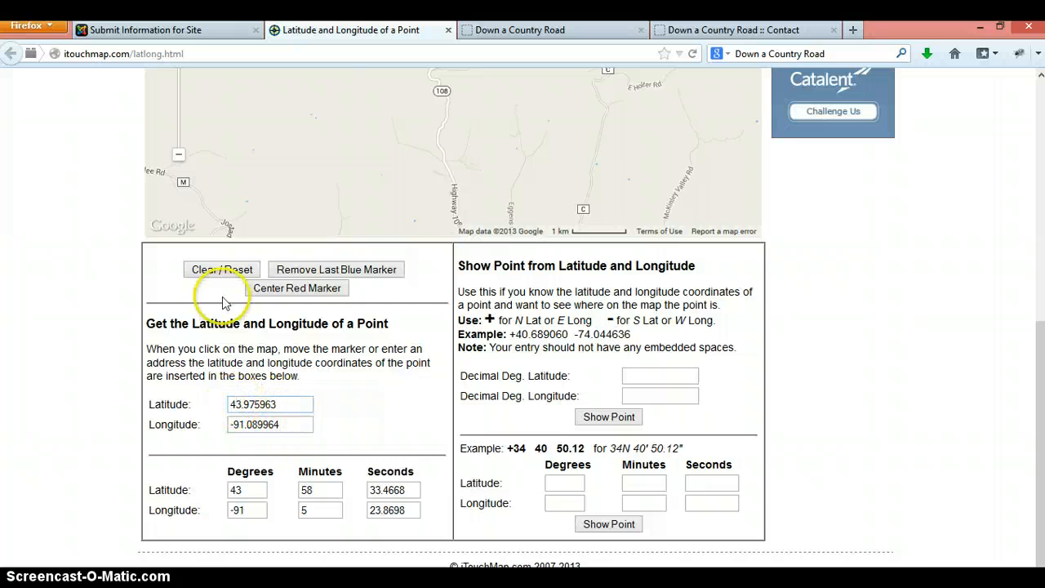
Step: Return to the submission form and review its Google Map section and extra fields
left_click(201, 34)
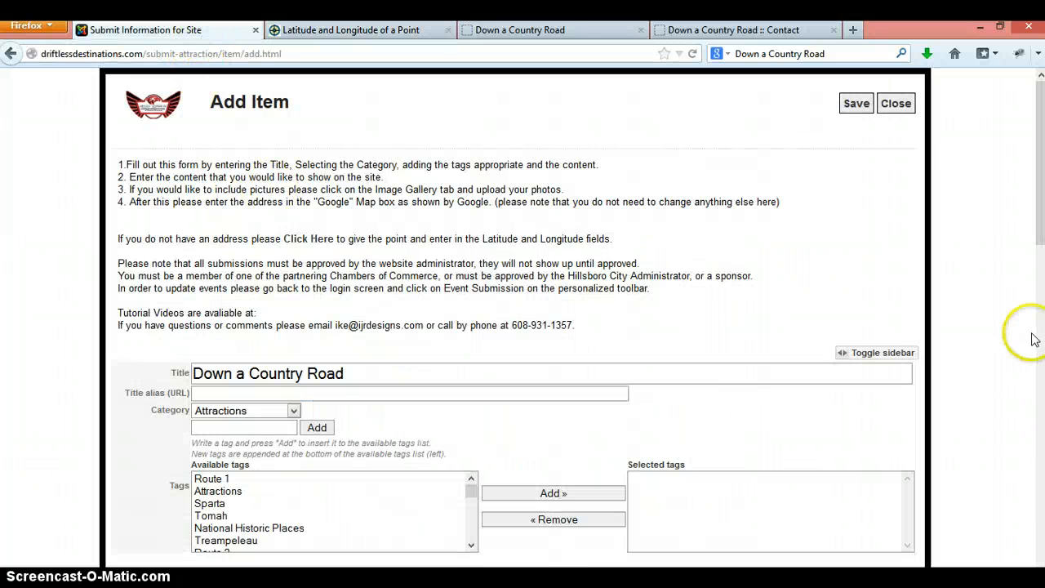
left_click_drag(1040, 239, 1040, 530)
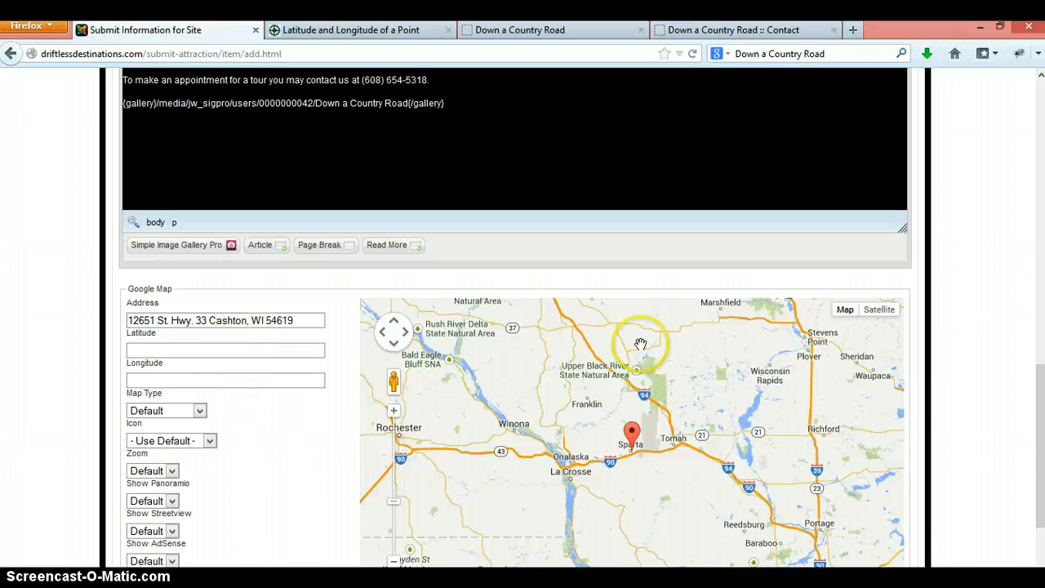
left_click_drag(1038, 425, 1039, 262)
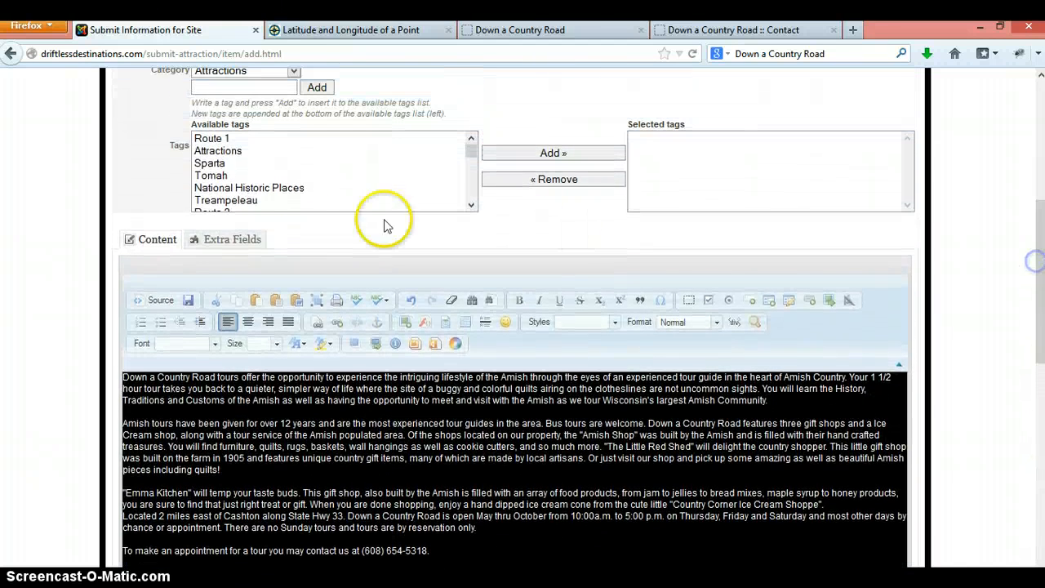
left_click(238, 238)
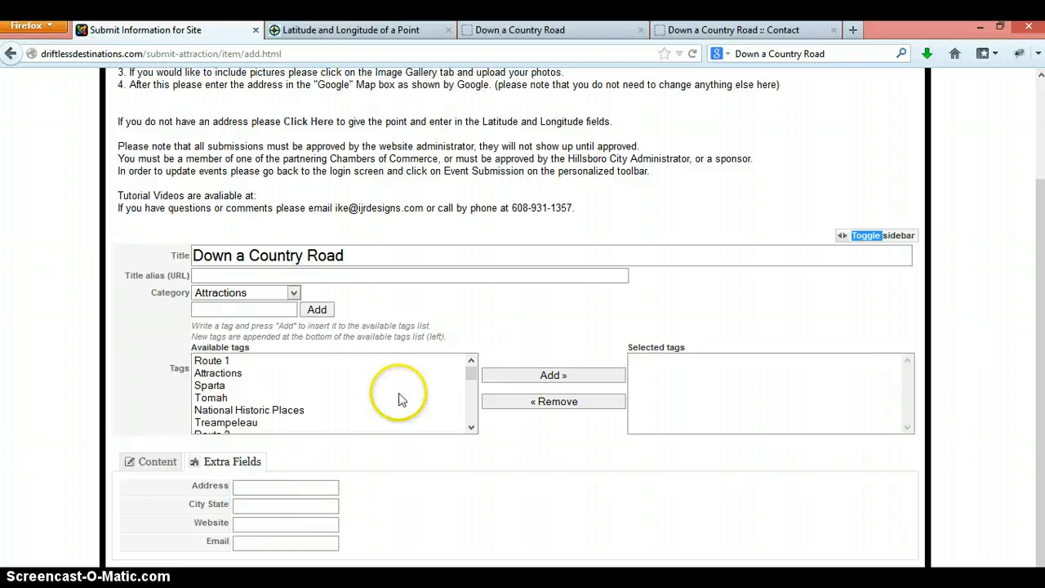
left_click(157, 462)
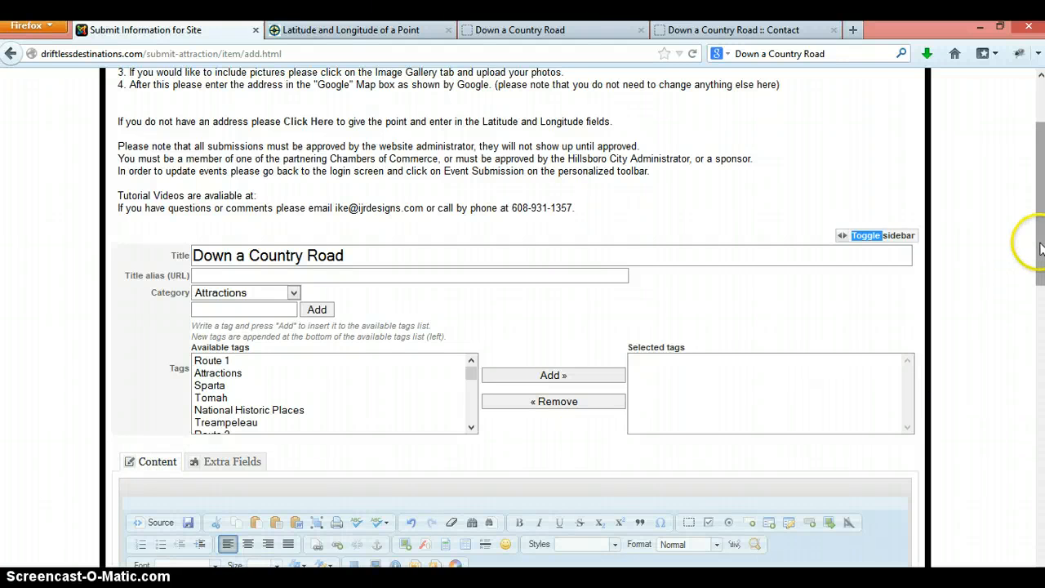
left_click_drag(1040, 235, 1030, 494)
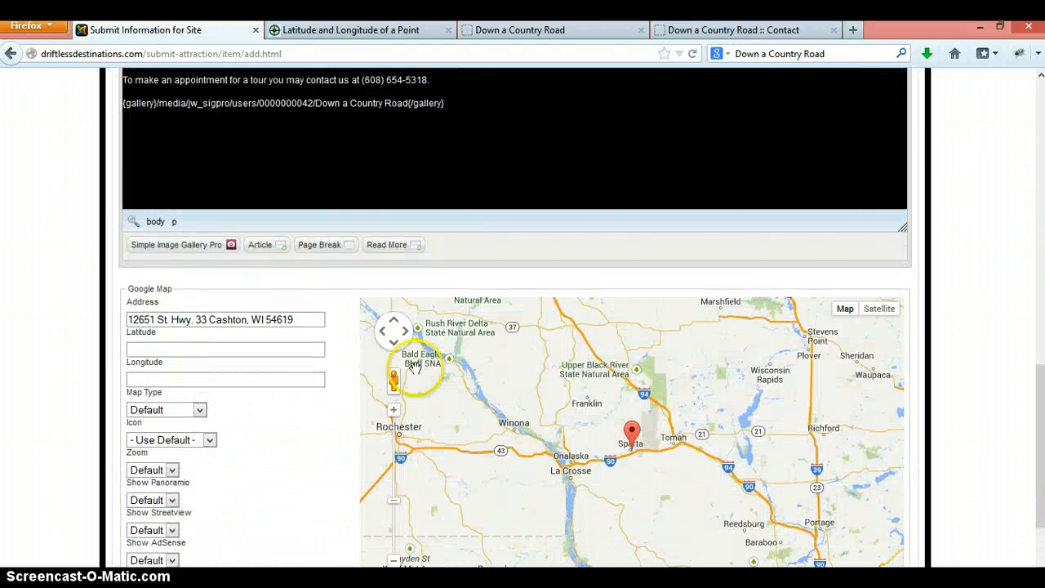
Step: View the published Down a Country Road page, then the site's Attractions page with its overview map and listings
left_click(536, 33)
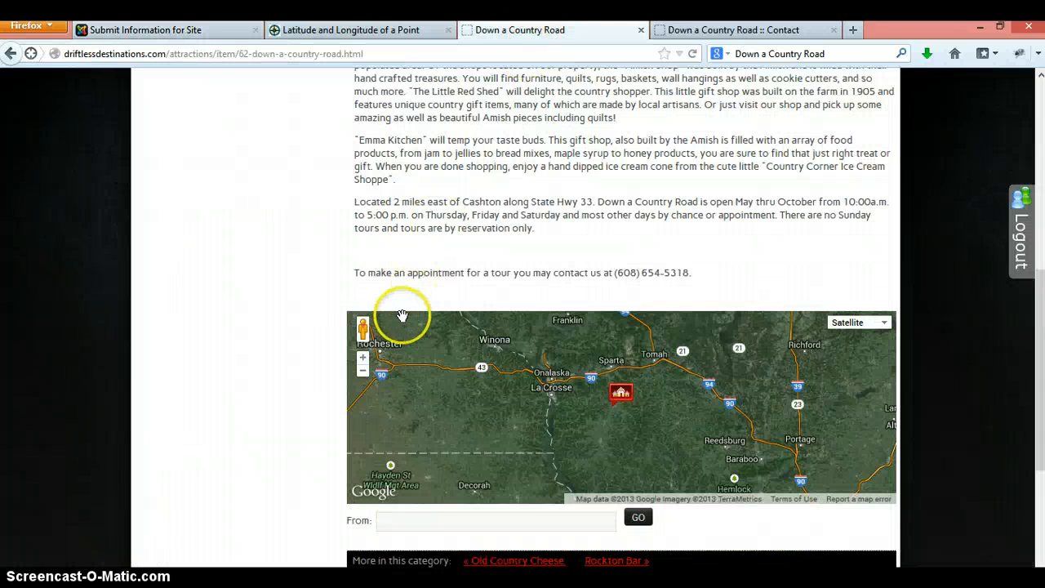
left_click(1038, 422)
left_click_drag(1038, 422, 997, 217)
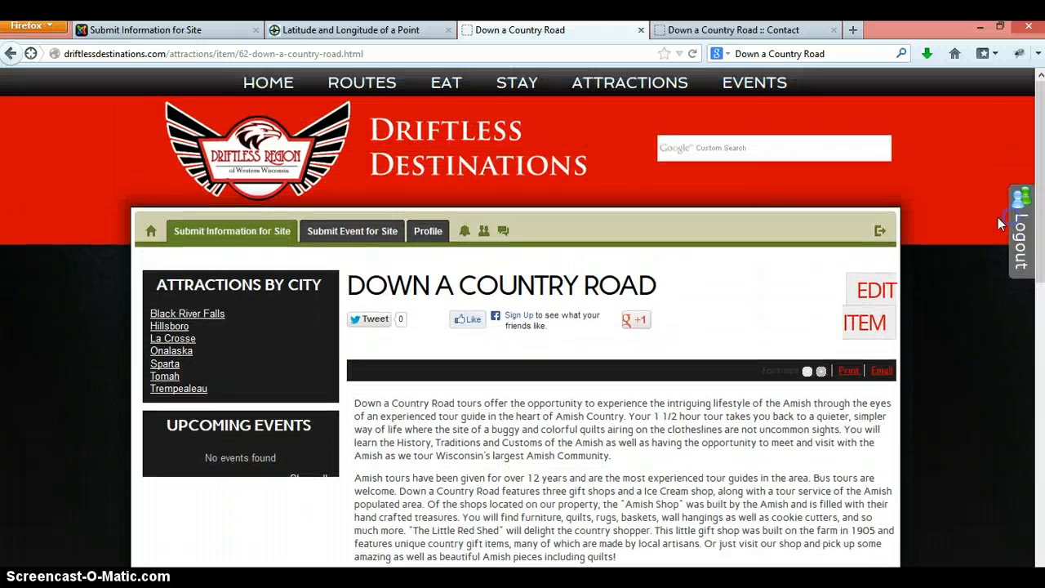
left_click(627, 85)
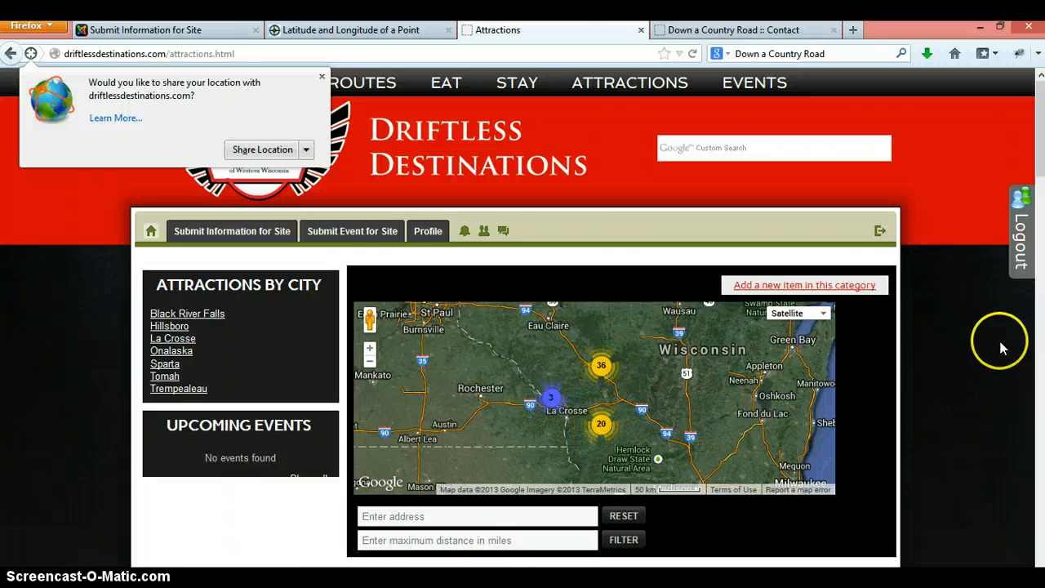
left_click(1038, 310)
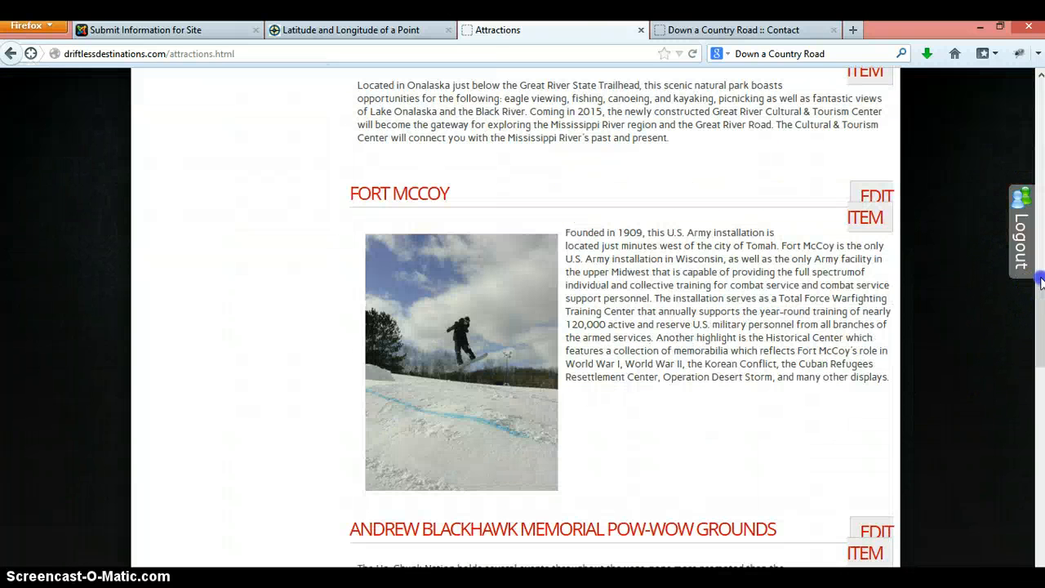
left_click_drag(1041, 294, 1032, 121)
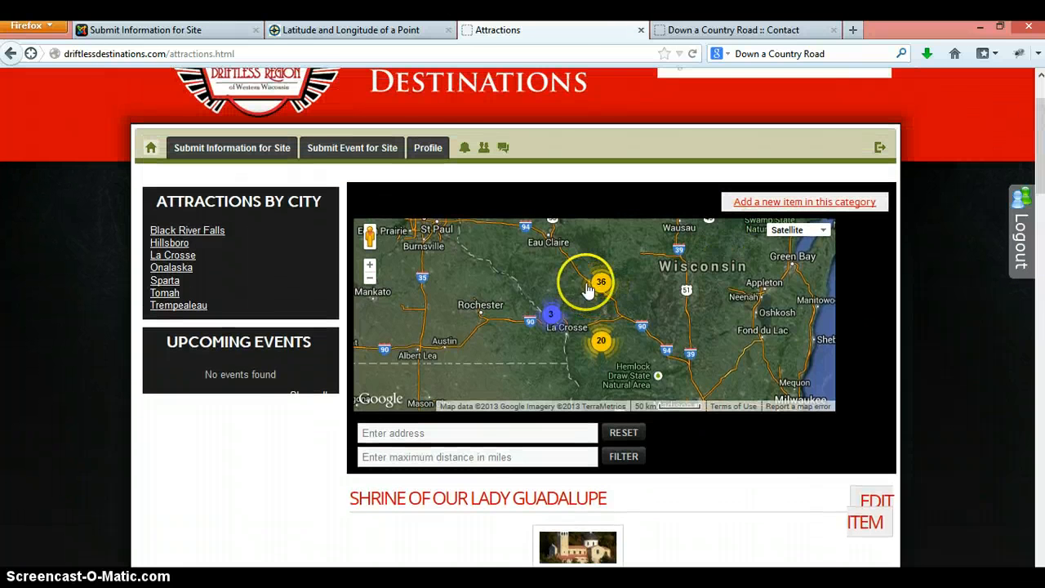
Step: Return to the submission form and save the Down a Country Road item
left_click(213, 29)
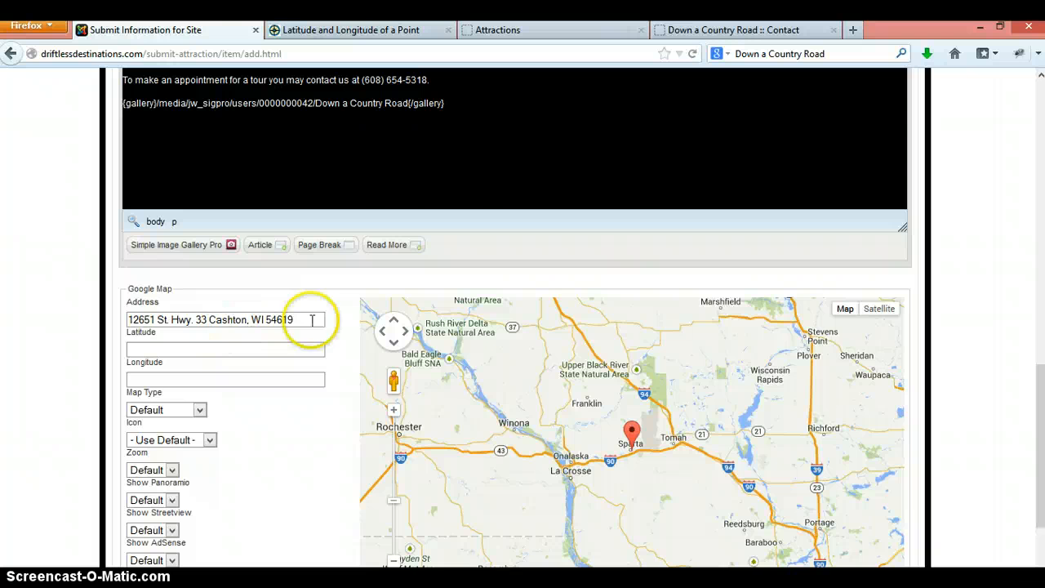
left_click_drag(1038, 429, 1034, 126)
left_click(855, 104)
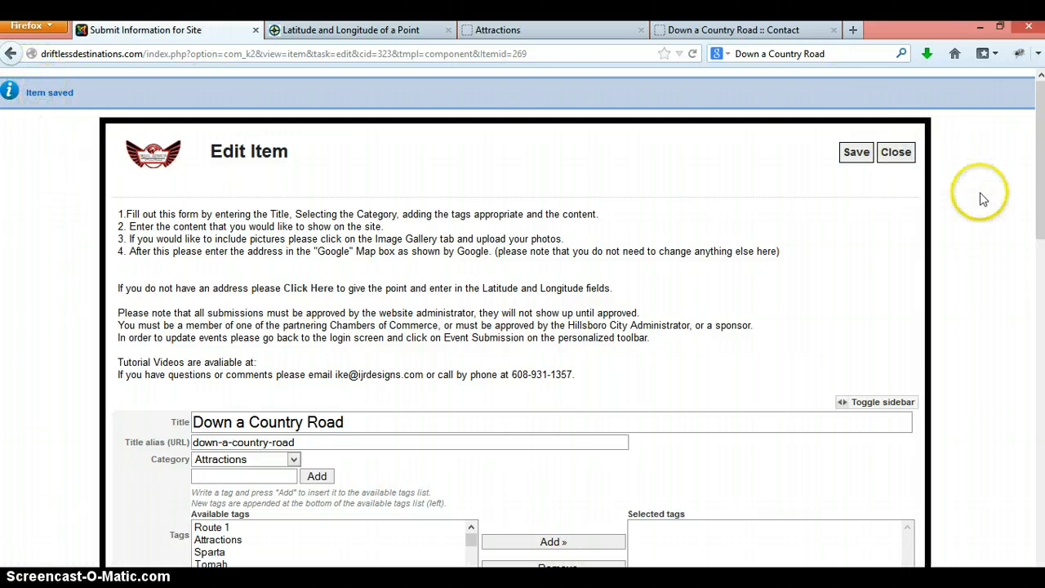
Step: Examine the saved item's Google Map address, latitude, longitude and marker, and return to the beginning of the form
left_click_drag(1032, 188, 1034, 476)
left_click(790, 401)
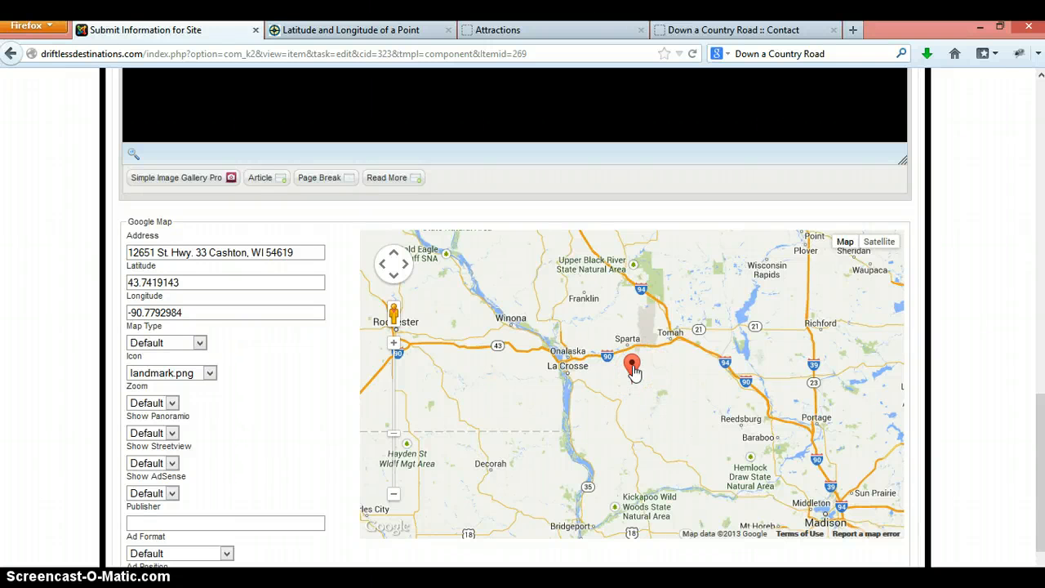
left_click(302, 253)
left_click(208, 252)
left_click_drag(297, 252, 102, 253)
left_click_drag(179, 282, 145, 282)
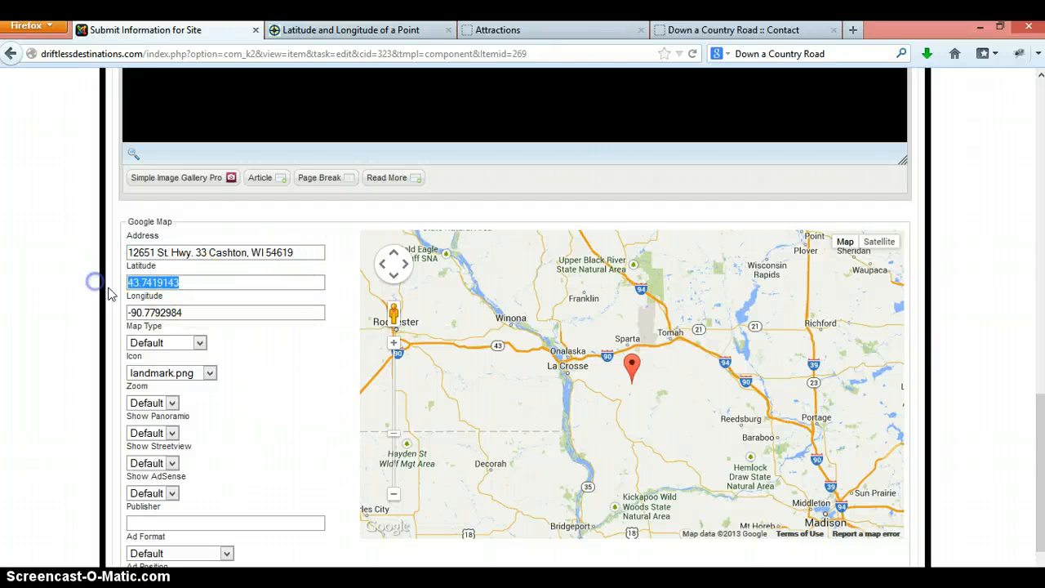
left_click_drag(199, 311, 97, 316)
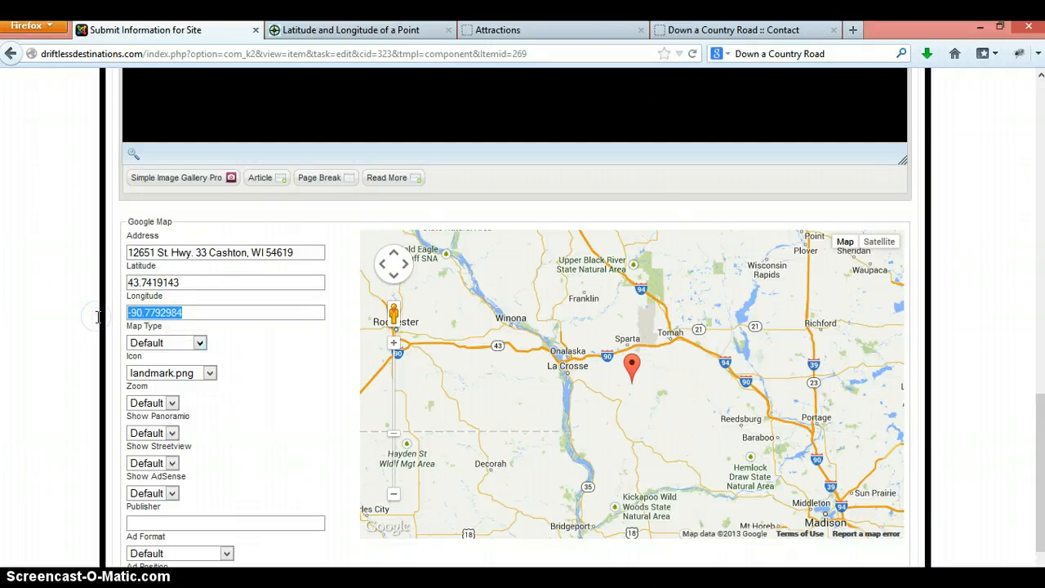
left_click(99, 306)
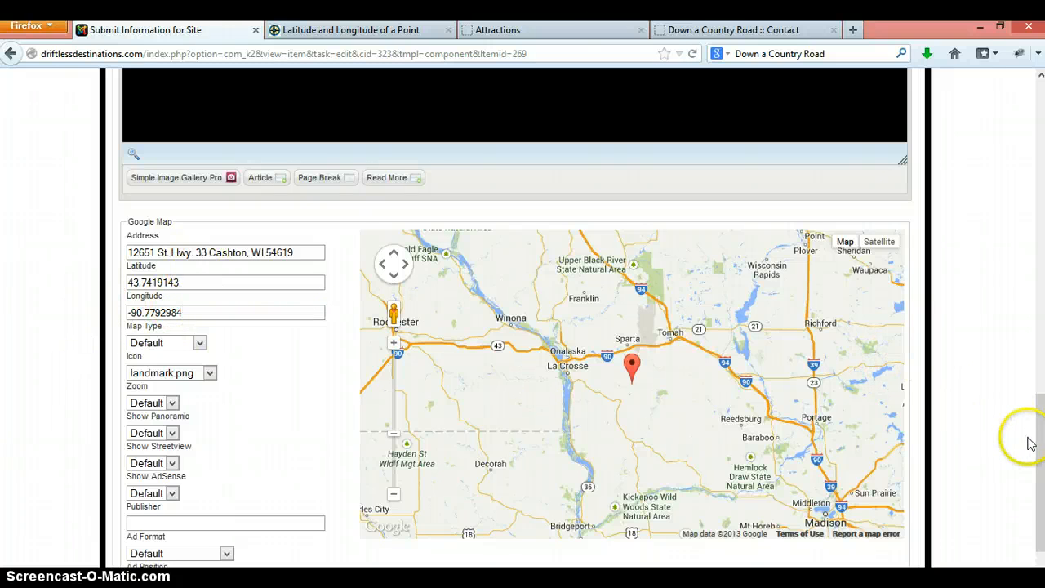
left_click_drag(1039, 455, 1039, 140)
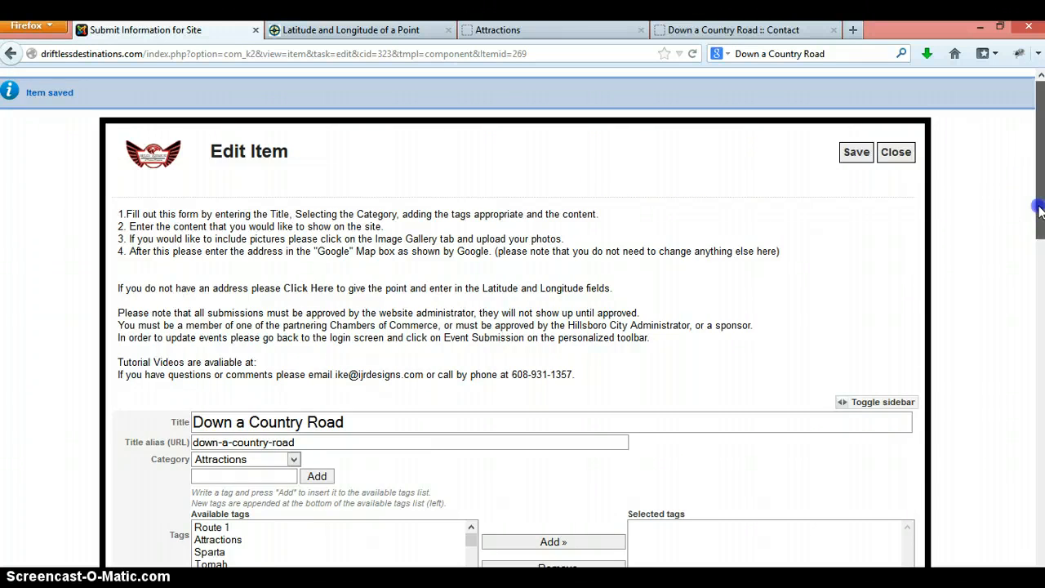
mouse_move(1035, 205)
left_mouse_down()
mouse_move(1036, 282)
mouse_move(1037, 194)
left_mouse_up()
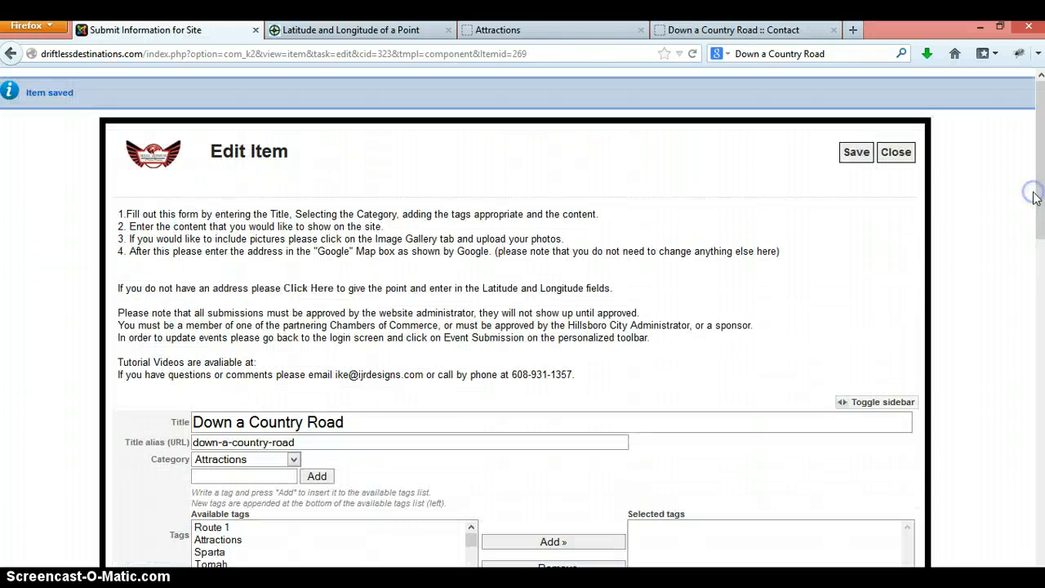